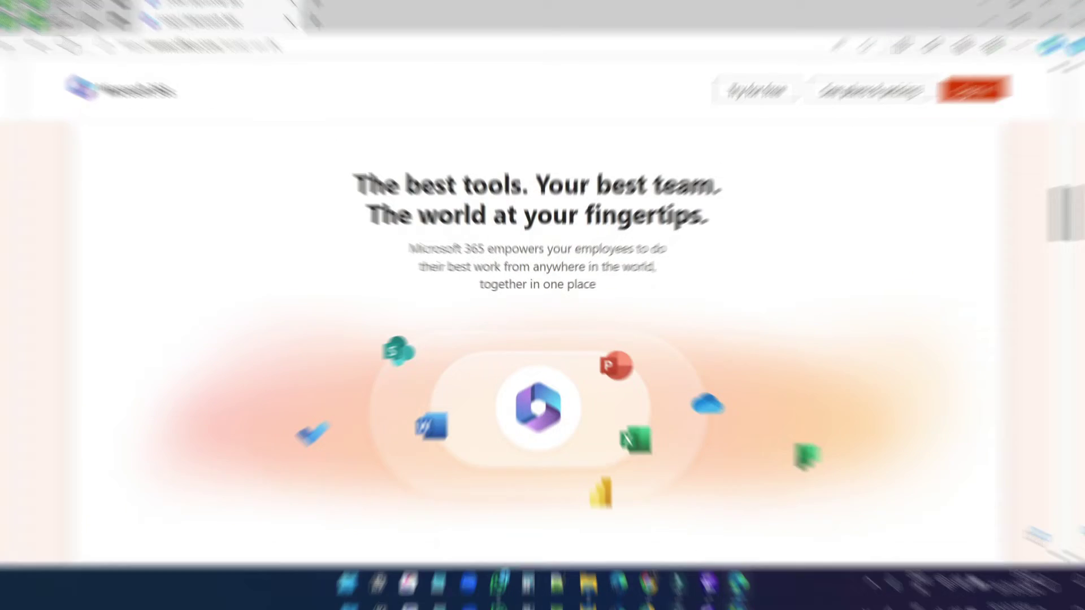
Review the Business Basic, Standard, Premium and Apps for business plan cards with their prices.
{"action": "scroll", "coordinate": [1051, 534], "scroll_direction": "up", "scroll_amount": 3}
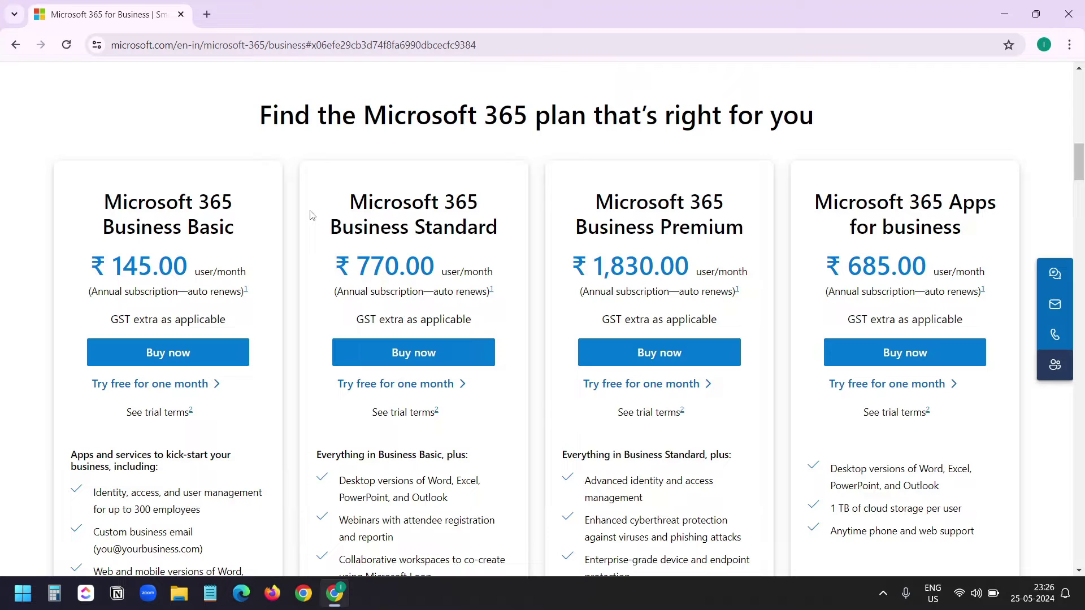
{"action": "scroll", "coordinate": [493, 410], "scroll_direction": "down", "scroll_amount": 1}
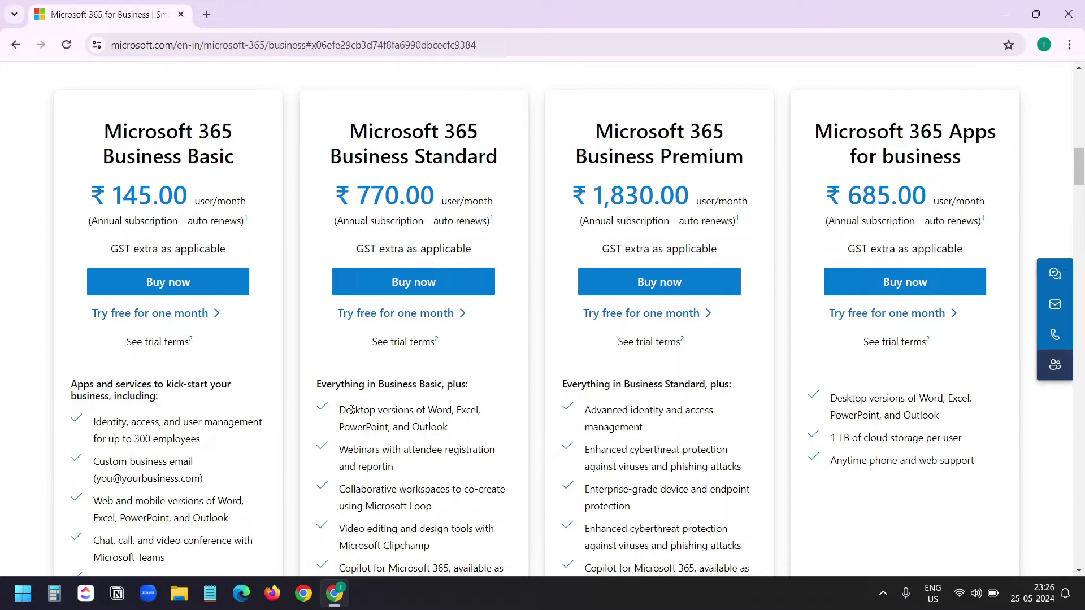
{"action": "mouse_move", "coordinate": [341, 411]}
{"action": "left_mouse_down"}
{"action": "mouse_move", "coordinate": [480, 419]}
{"action": "mouse_move", "coordinate": [384, 428]}
{"action": "mouse_move", "coordinate": [340, 411]}
{"action": "left_mouse_up"}
{"action": "left_click", "coordinate": [509, 378]}
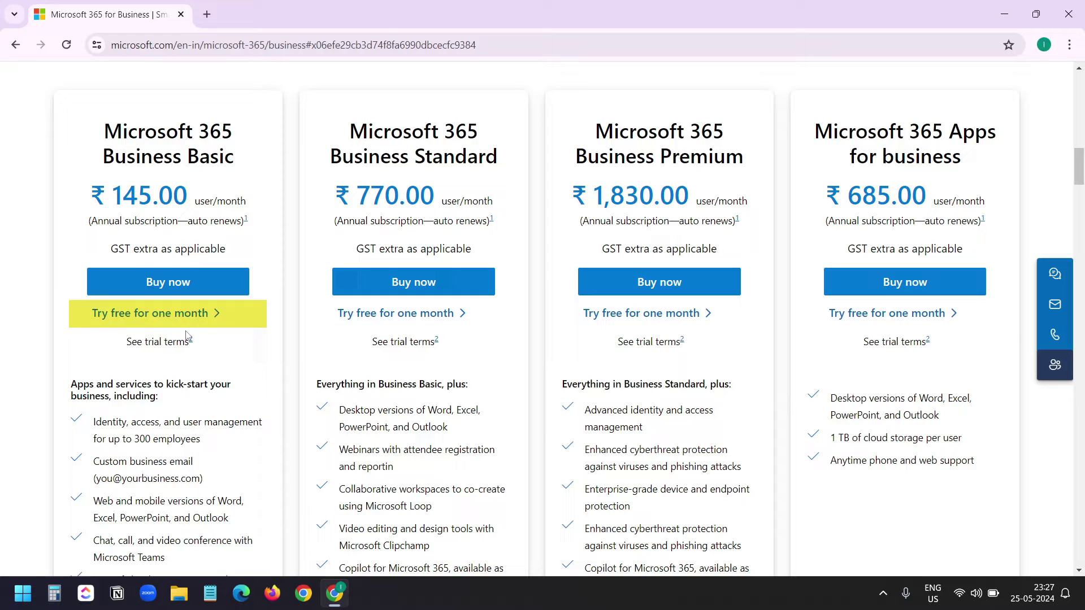
Start the one-month Business Basic trial with a Gmail address and create a new account.
{"action": "left_click", "coordinate": [184, 315]}
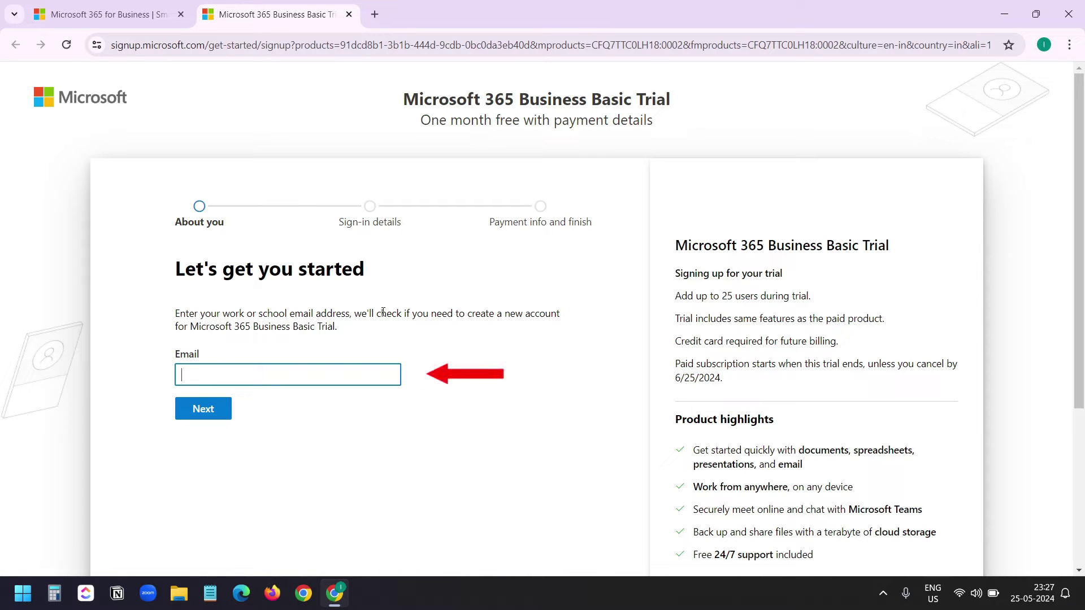
{"action": "type", "text": "@gmail.com"}
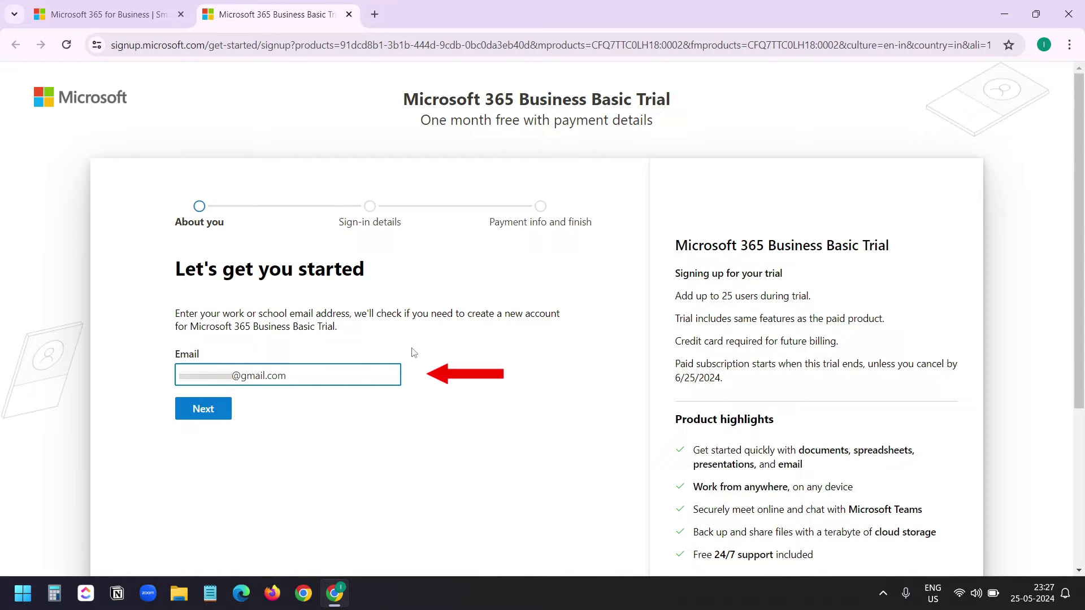
{"action": "left_click", "coordinate": [210, 417]}
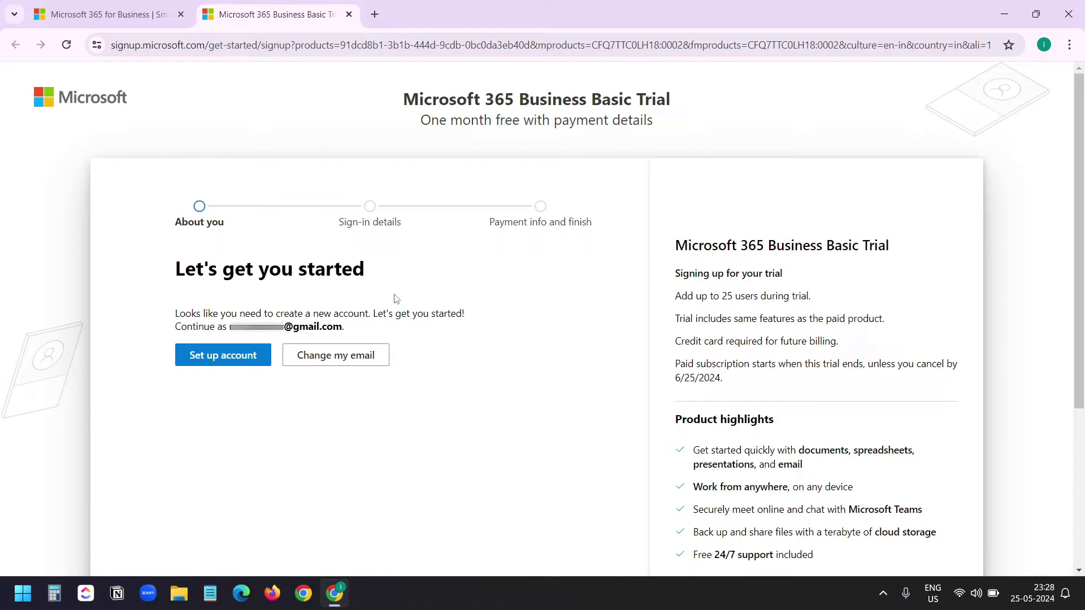
{"action": "left_click", "coordinate": [230, 361]}
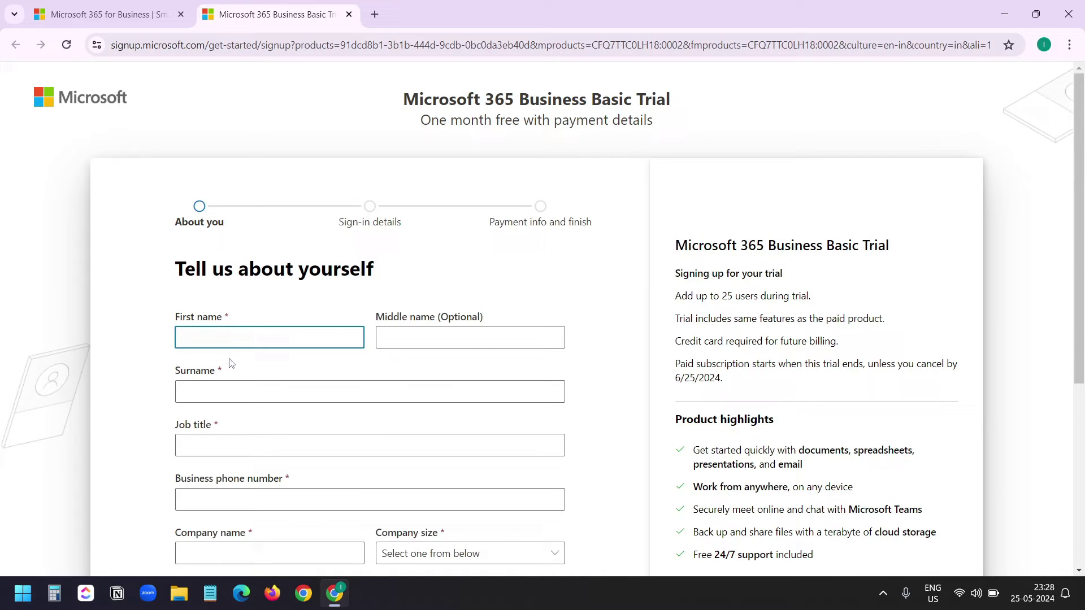
Enter the admin's first name, surname and business phone number.
{"action": "key", "text": "Tab"}
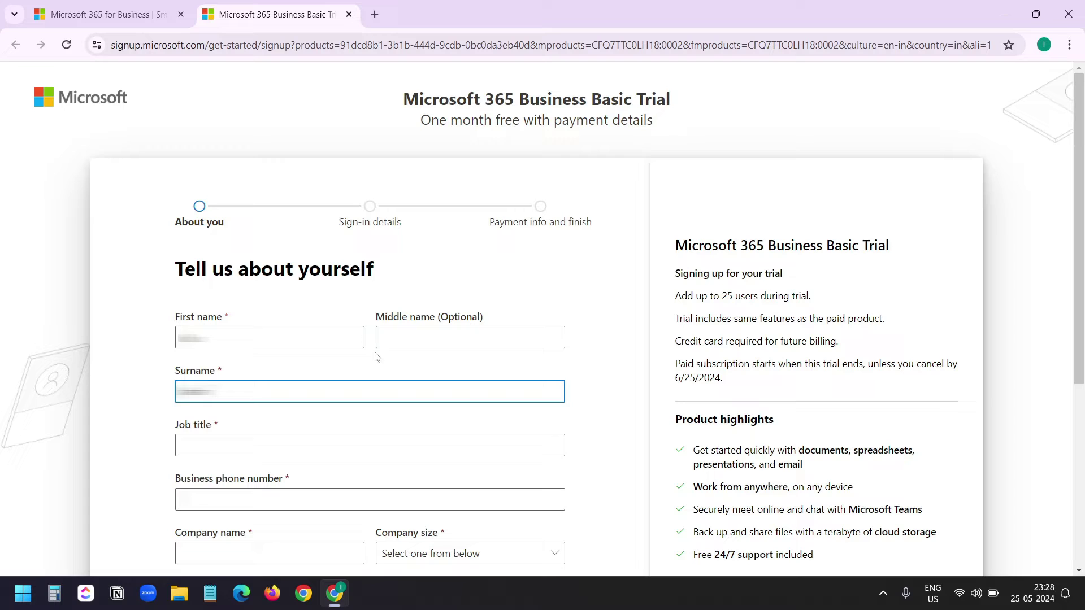
{"action": "left_click", "coordinate": [320, 495]}
{"action": "type", "text": "9876543210"}
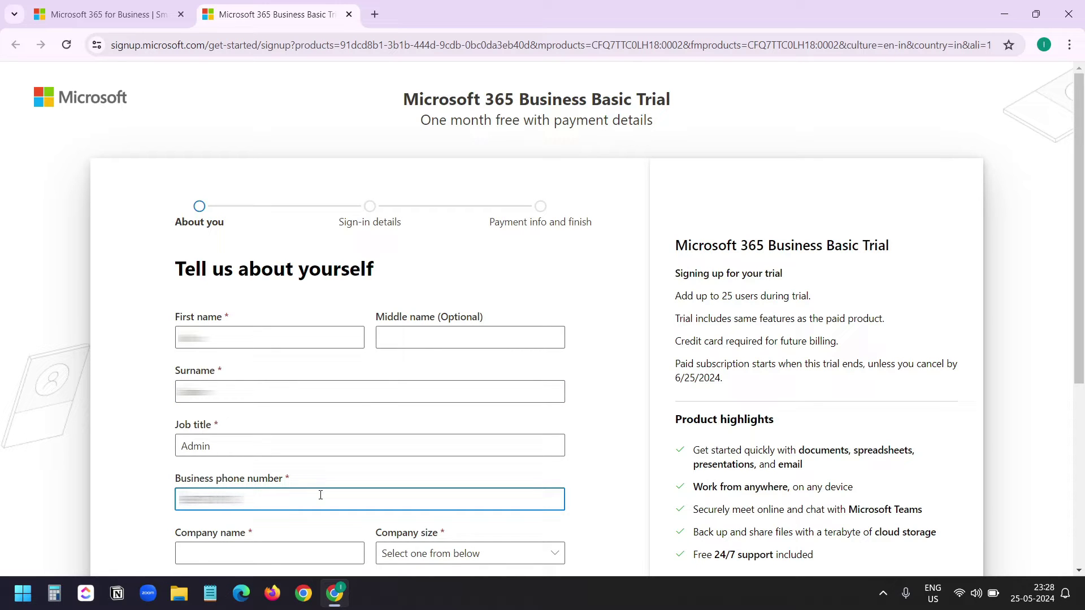
Set company Technologiate Skills Lab, size 1 person, and decline Microsoft tips and offers.
{"action": "scroll", "coordinate": [309, 540], "scroll_direction": "down", "scroll_amount": 5}
{"action": "left_click", "coordinate": [218, 254]}
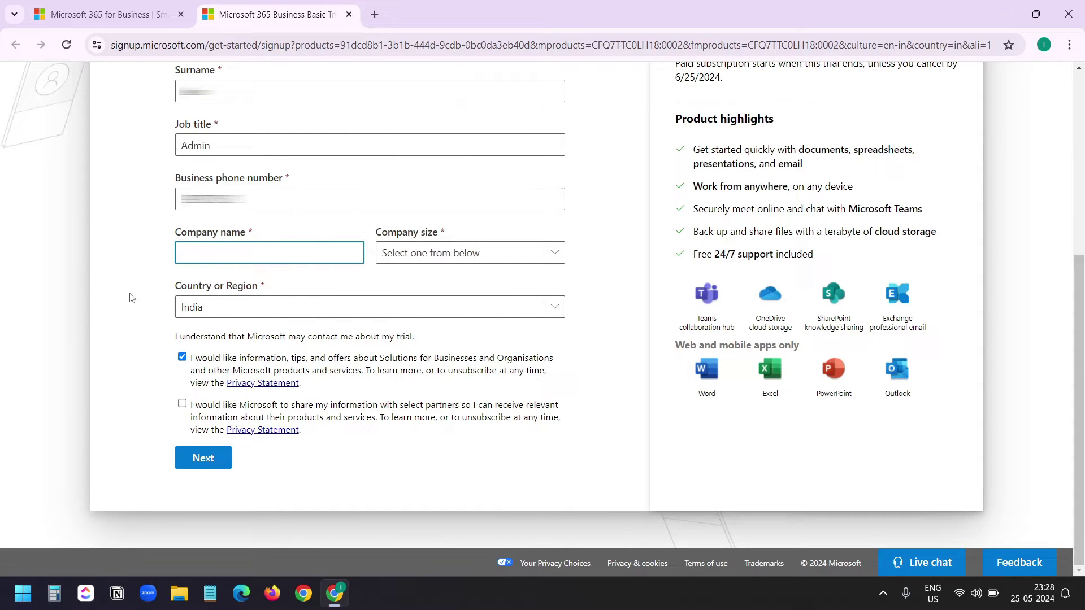
{"action": "type", "text": "Technologiate Skills Lab"}
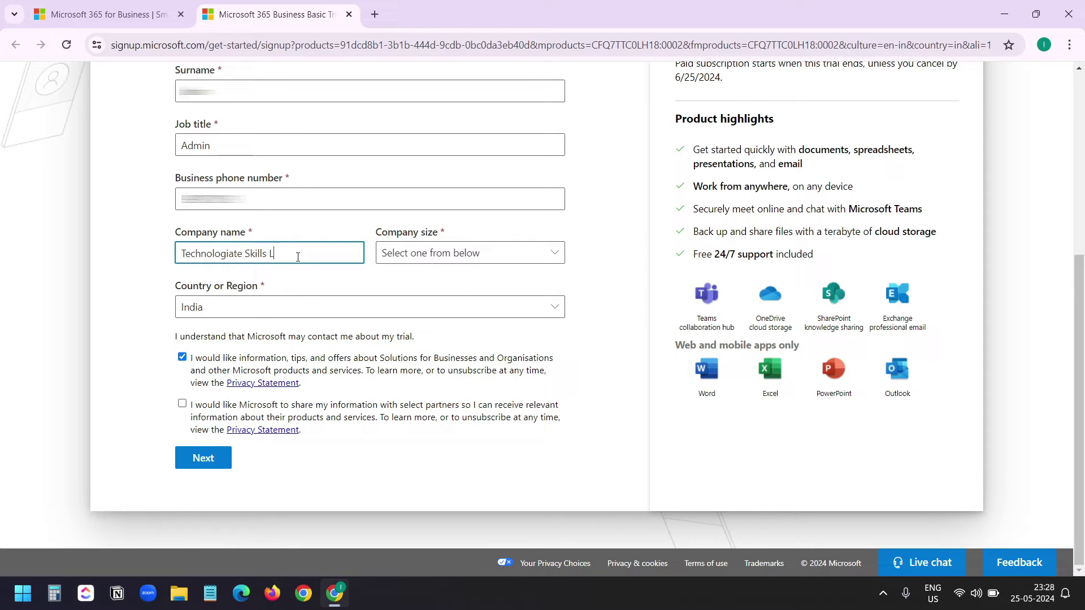
{"action": "left_click", "coordinate": [417, 253]}
{"action": "left_click", "coordinate": [411, 302]}
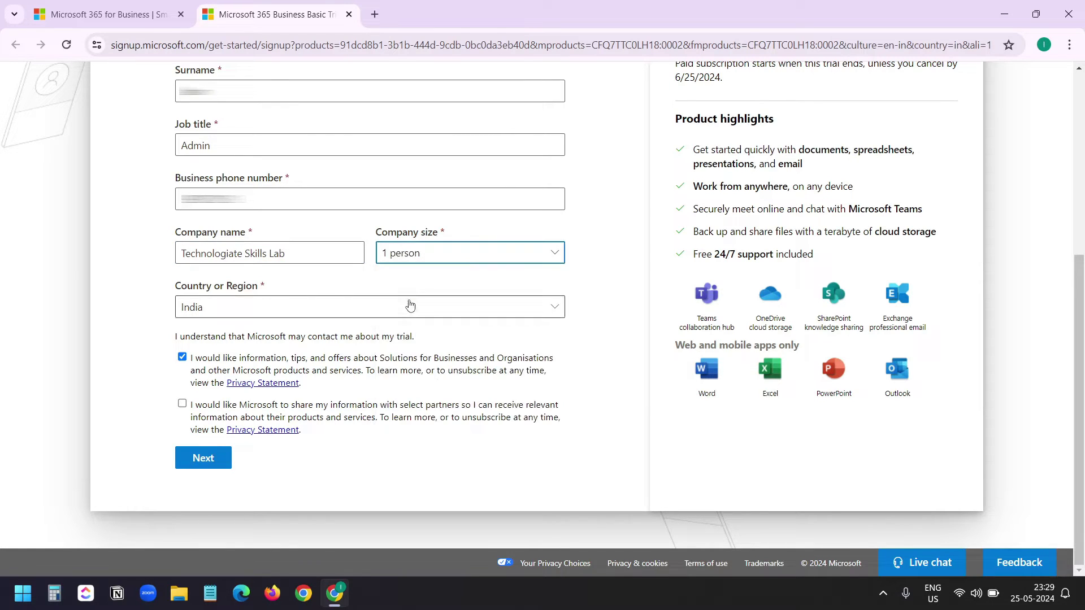
{"action": "left_click", "coordinate": [433, 255]}
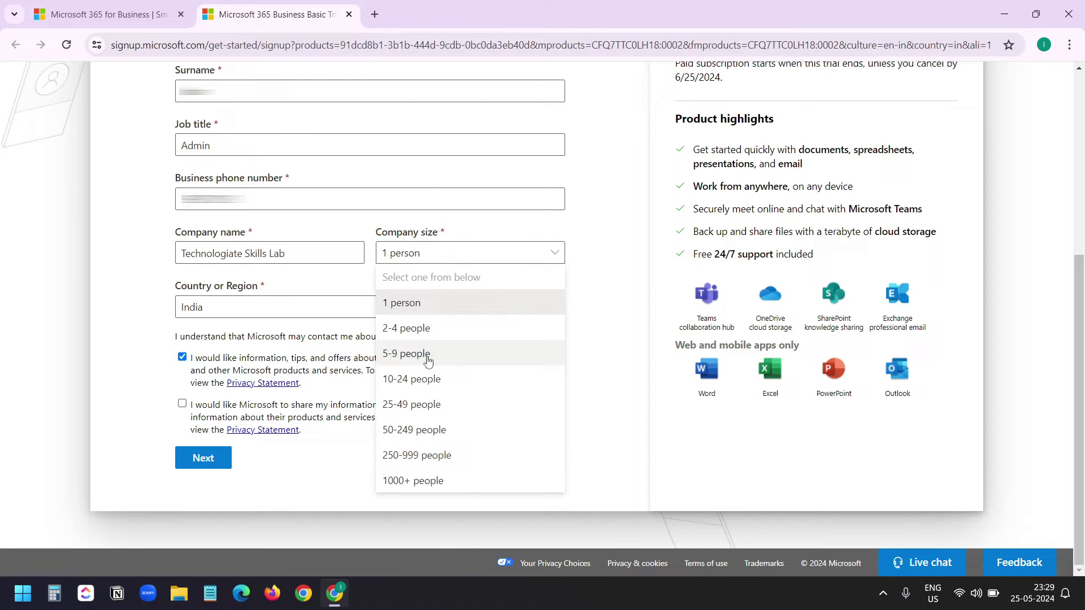
{"action": "left_click", "coordinate": [353, 284]}
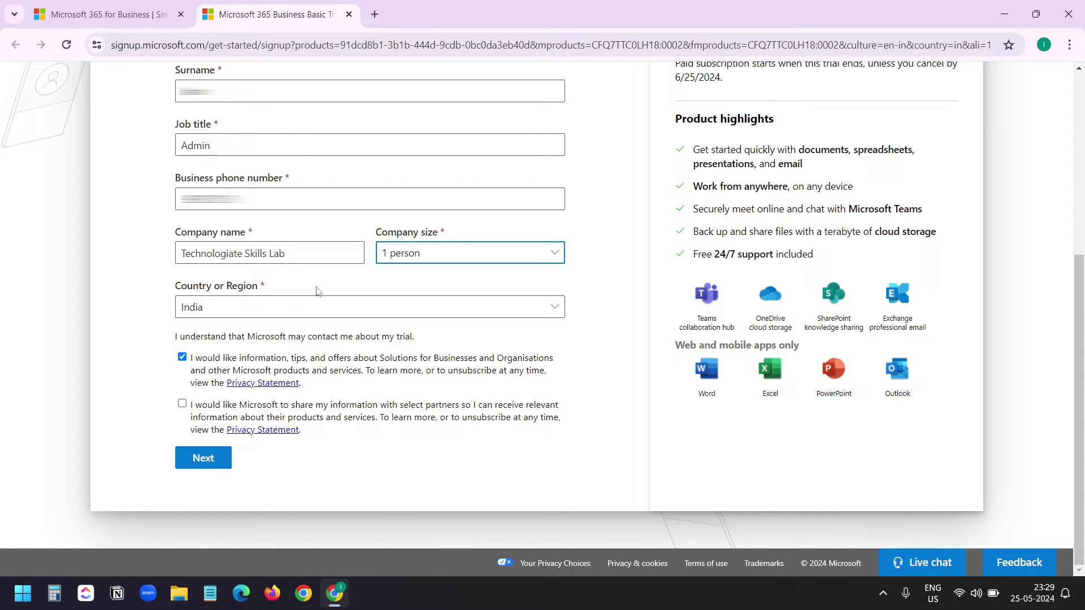
{"action": "left_click", "coordinate": [275, 330]}
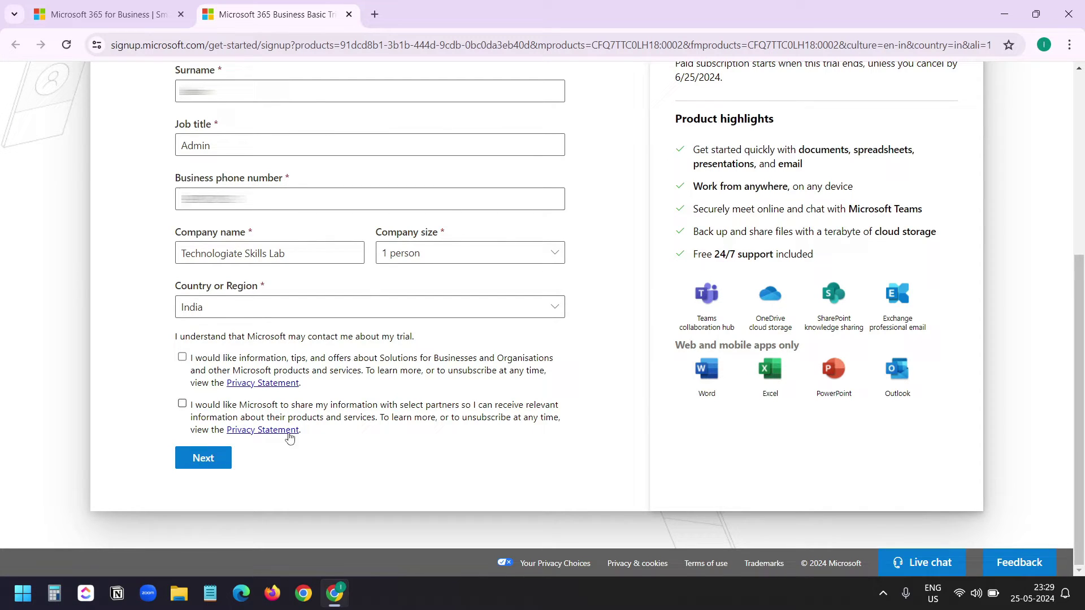
Submit the profile and verify the phone with a text-message code.
{"action": "left_click", "coordinate": [209, 459]}
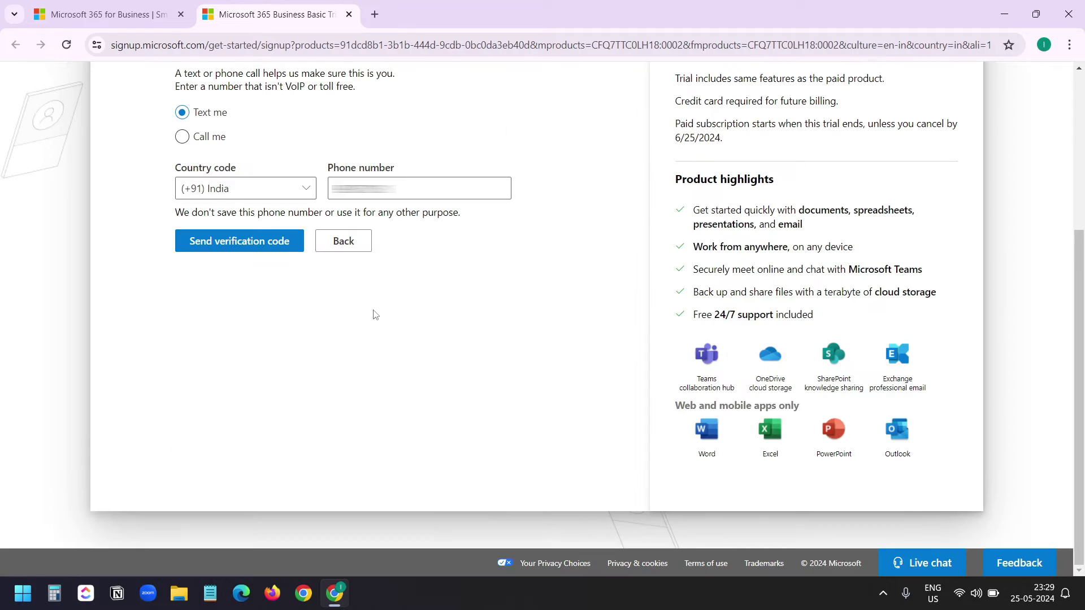
{"action": "left_click", "coordinate": [260, 247]}
{"action": "left_click", "coordinate": [290, 331]}
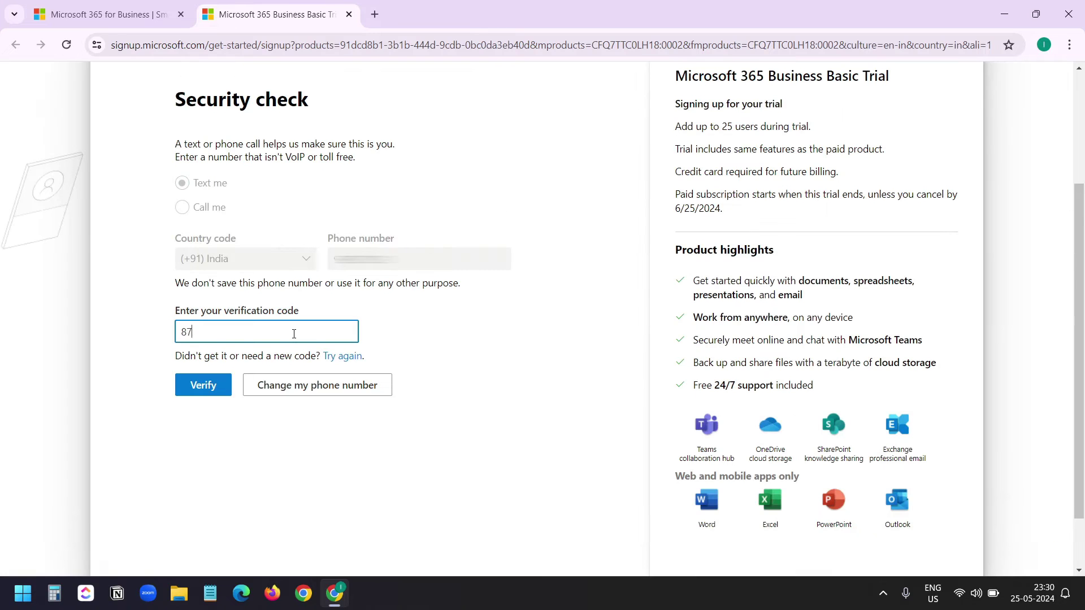
{"action": "left_click", "coordinate": [209, 387]}
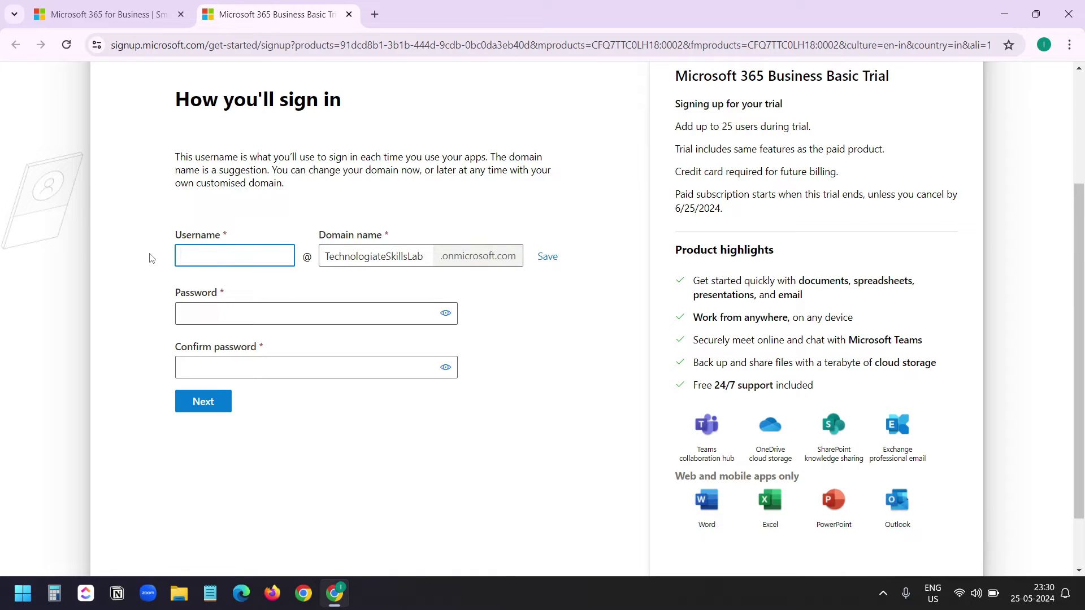
{"action": "left_click", "coordinate": [477, 274]}
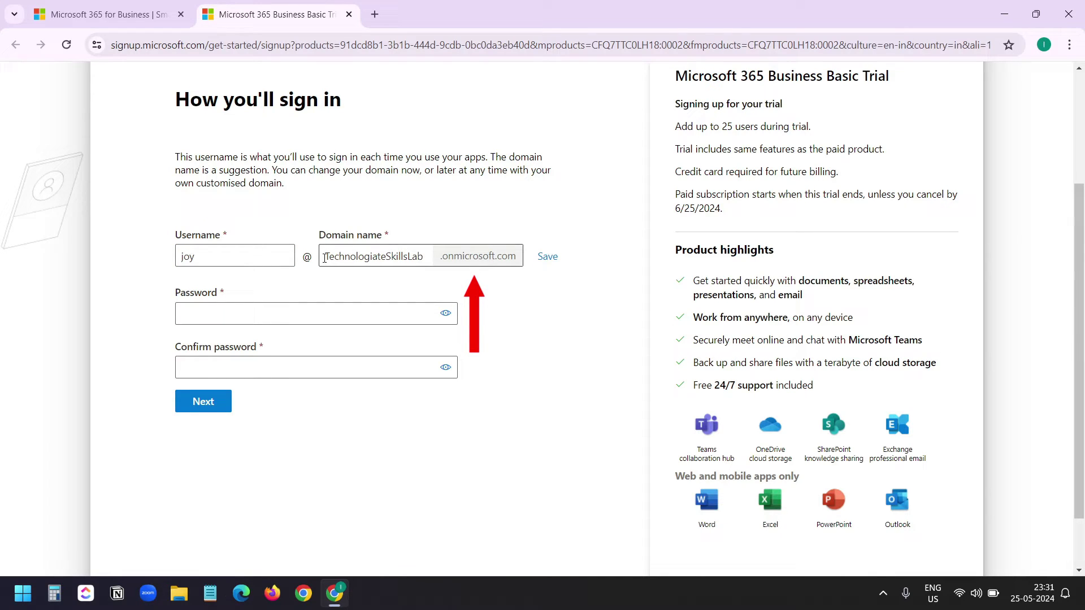
{"action": "double_click", "coordinate": [427, 257]}
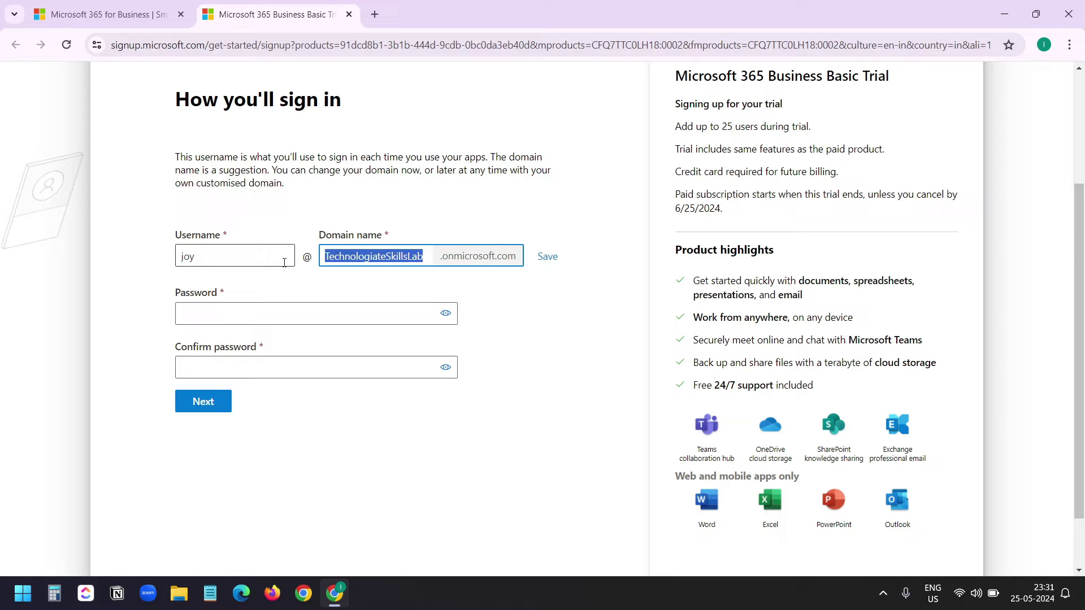
{"action": "type", "text": "tgskillslab"}
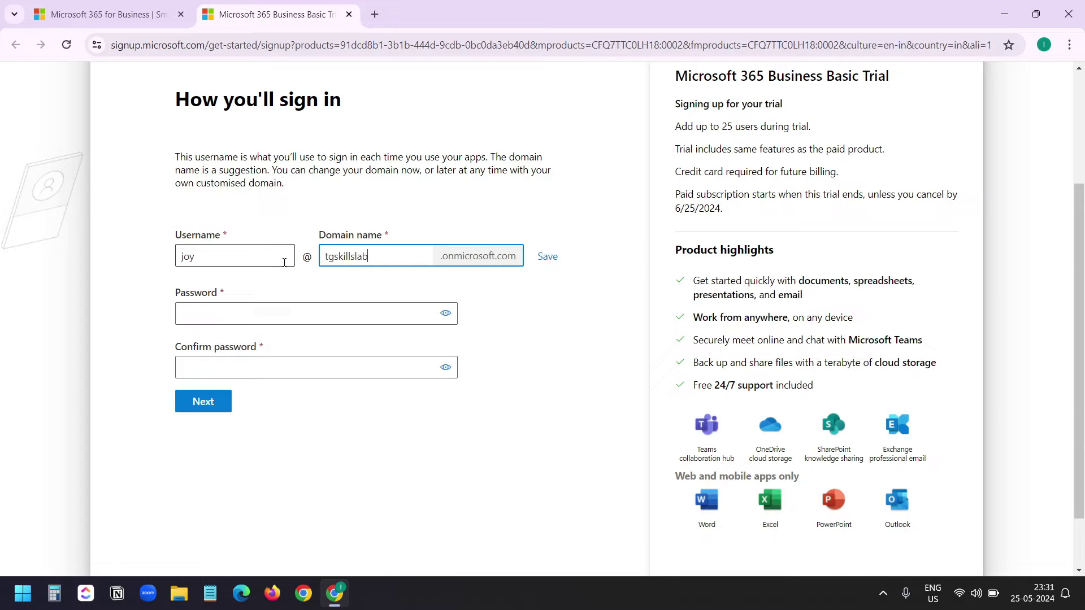
{"action": "left_click", "coordinate": [304, 282]}
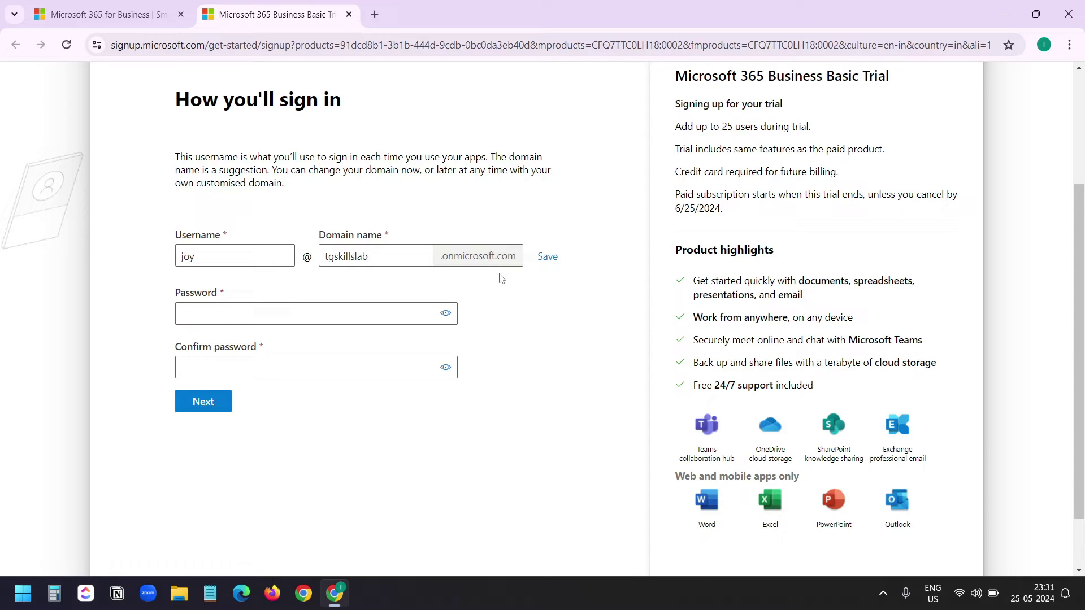
Use the suggested strong password and paste it into the confirmation field.
{"action": "left_click", "coordinate": [234, 314]}
{"action": "key", "text": "Down"}
{"action": "key", "text": "Return"}
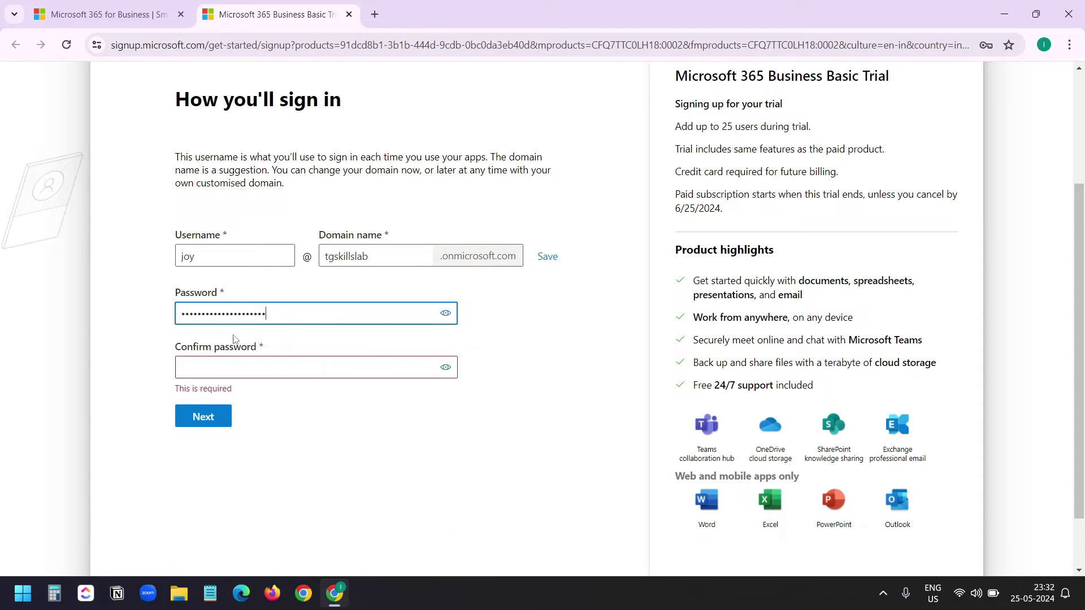
{"action": "left_click", "coordinate": [248, 366]}
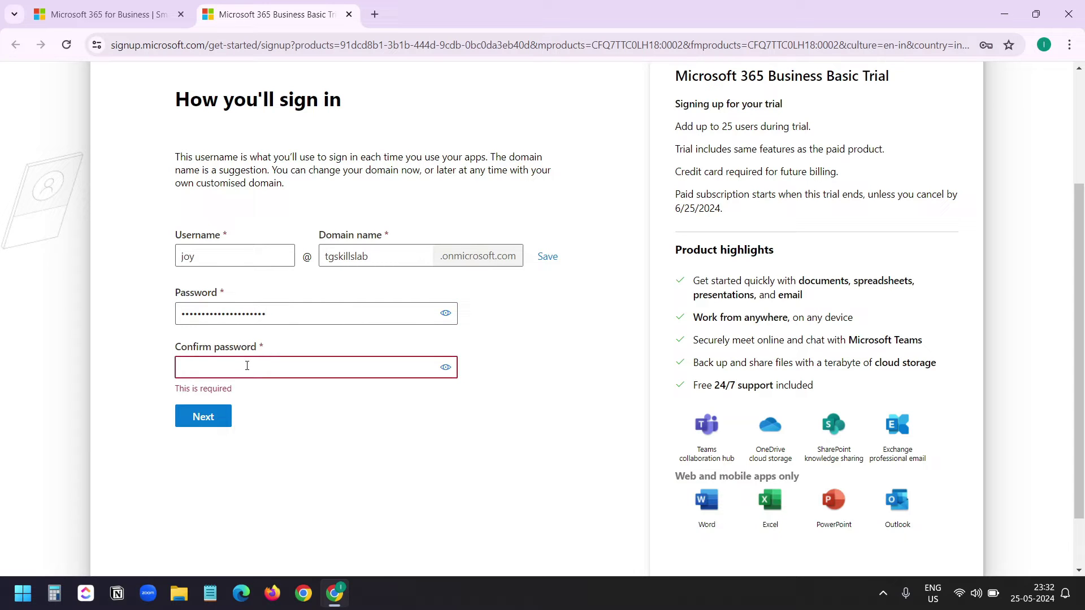
{"action": "key", "text": "ctrl+v"}
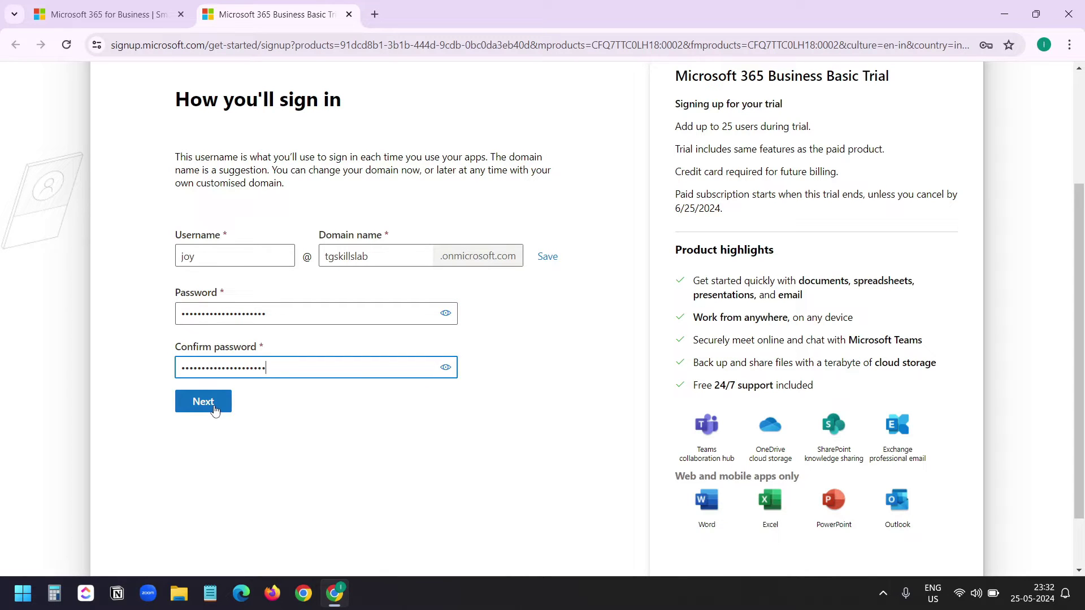
Create the account and save a payment card with its billing state and address.
{"action": "left_click", "coordinate": [215, 409]}
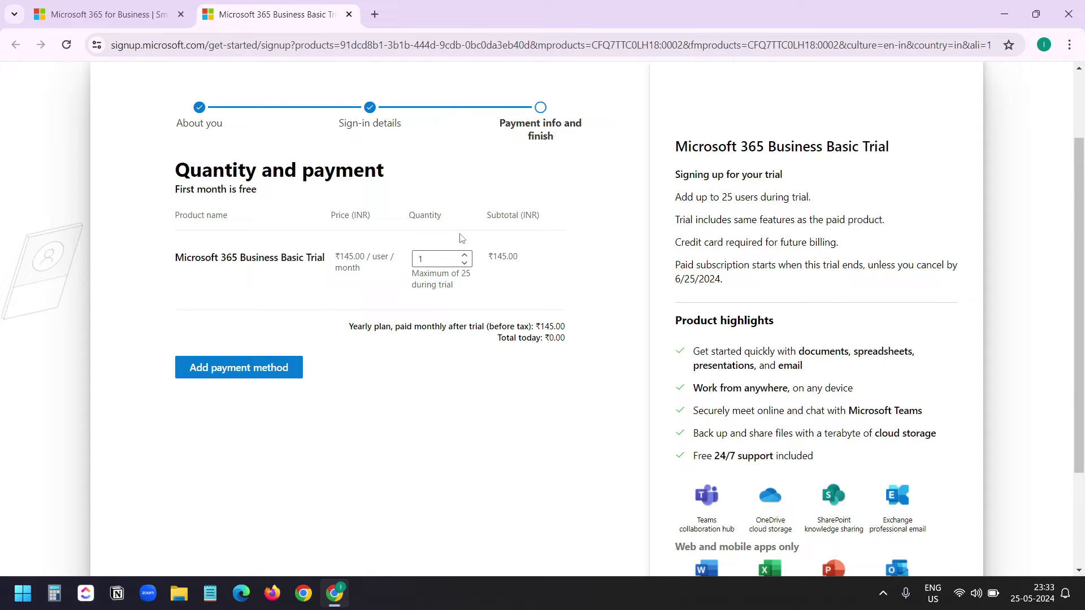
{"action": "left_click", "coordinate": [263, 368]}
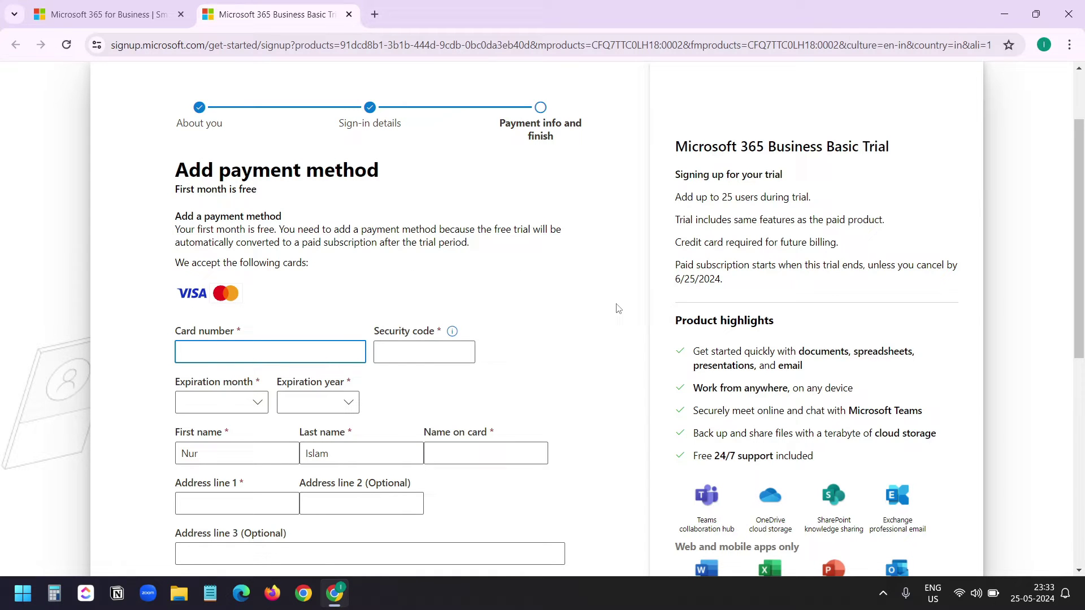
{"action": "type", "text": "4111111111111111"}
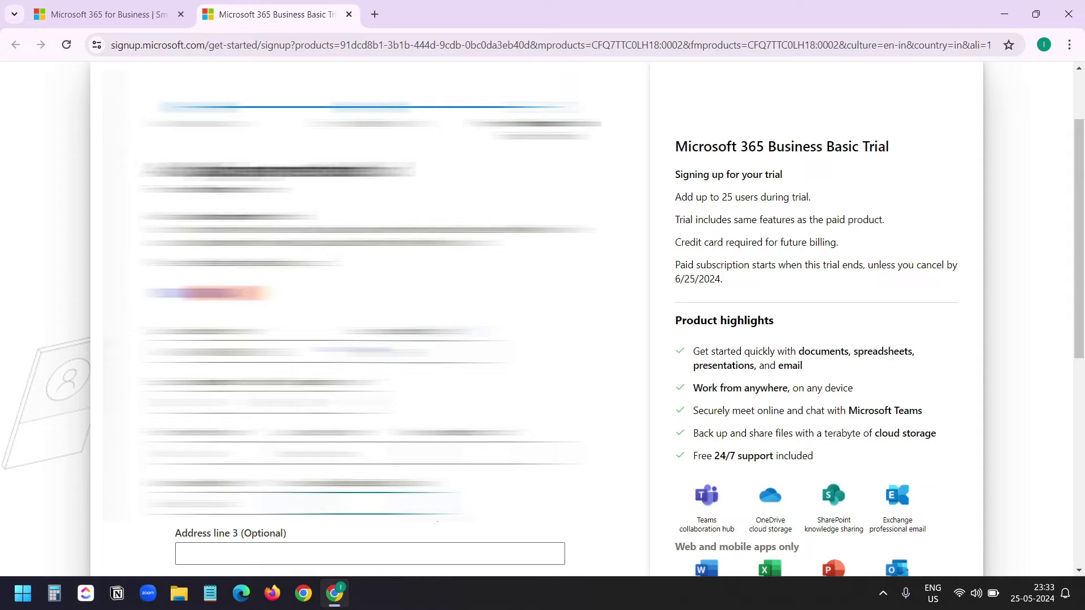
{"action": "scroll", "coordinate": [367, 317], "scroll_direction": "down", "scroll_amount": 5}
{"action": "left_click", "coordinate": [758, 310]}
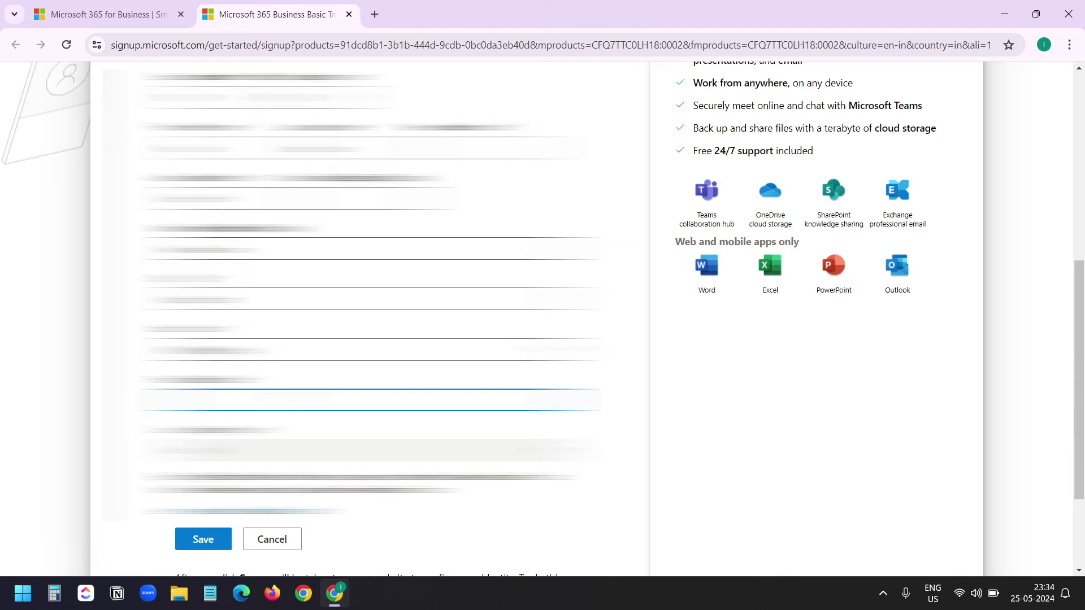
{"action": "left_click", "coordinate": [218, 541]}
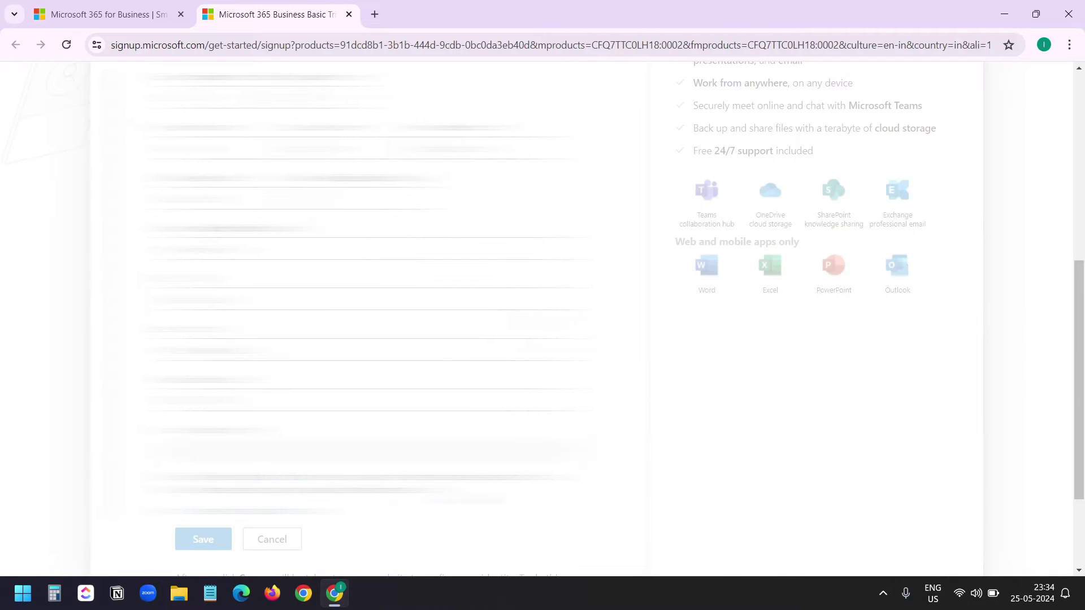
Accept the suggested billing address, confirm the bank's one-time code, and start the trial.
{"action": "left_click", "coordinate": [243, 274]}
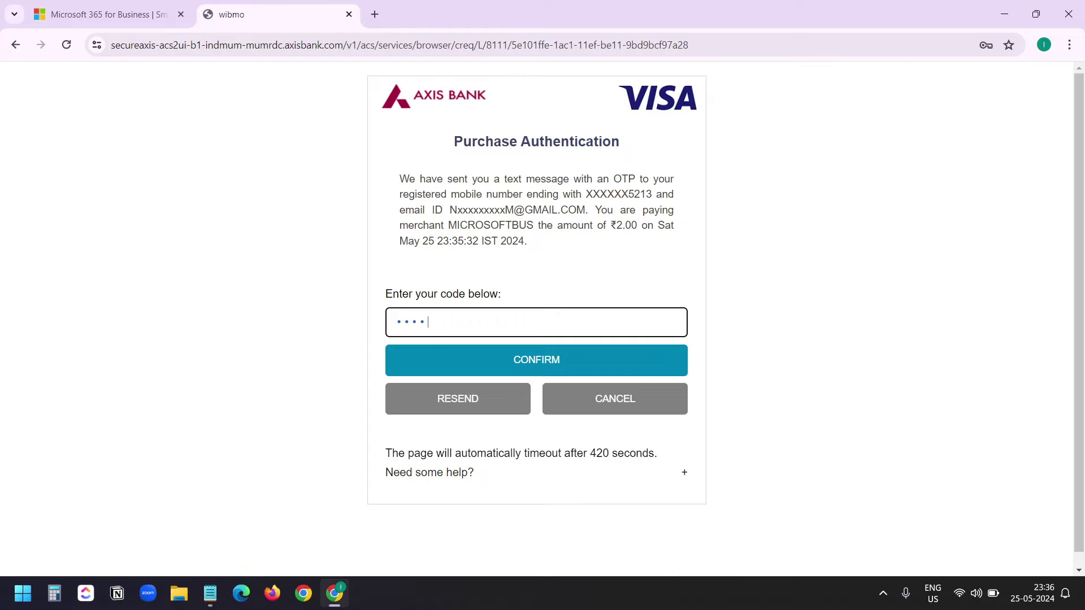
{"action": "left_click", "coordinate": [501, 375]}
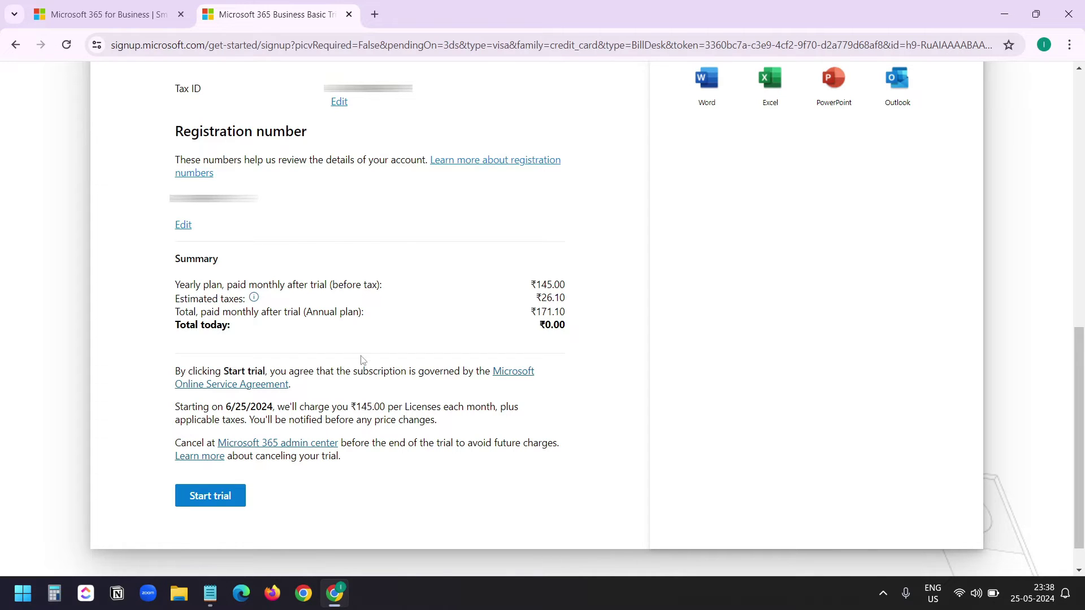
{"action": "left_click", "coordinate": [220, 502]}
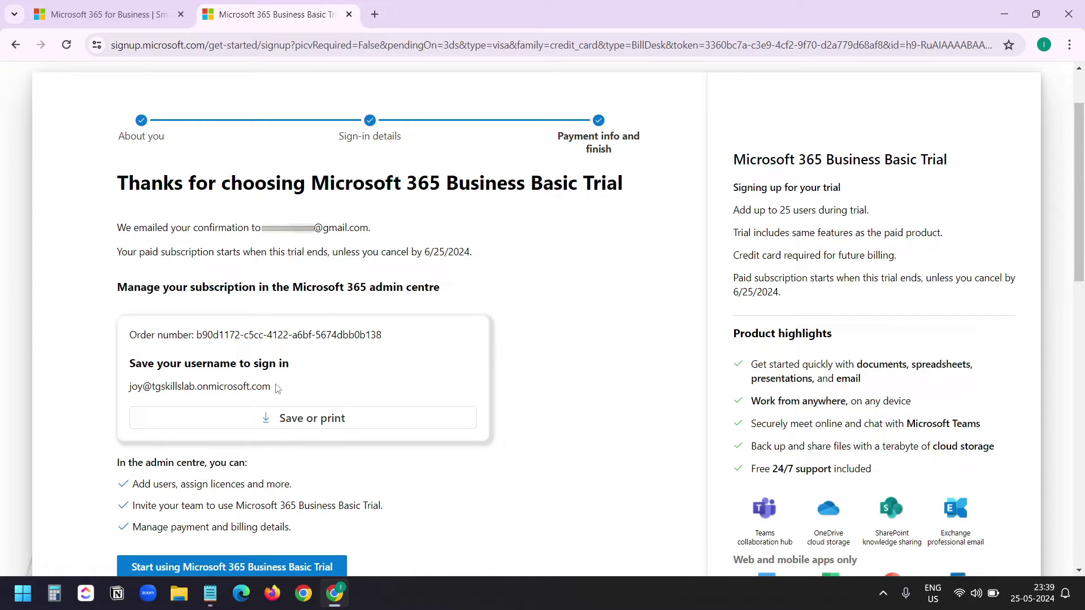
Copy the new sign-in username, continue past Welcome, and choose to set up a custom domain.
{"action": "left_click_drag", "start_coordinate": [278, 388], "coordinate": [126, 390]}
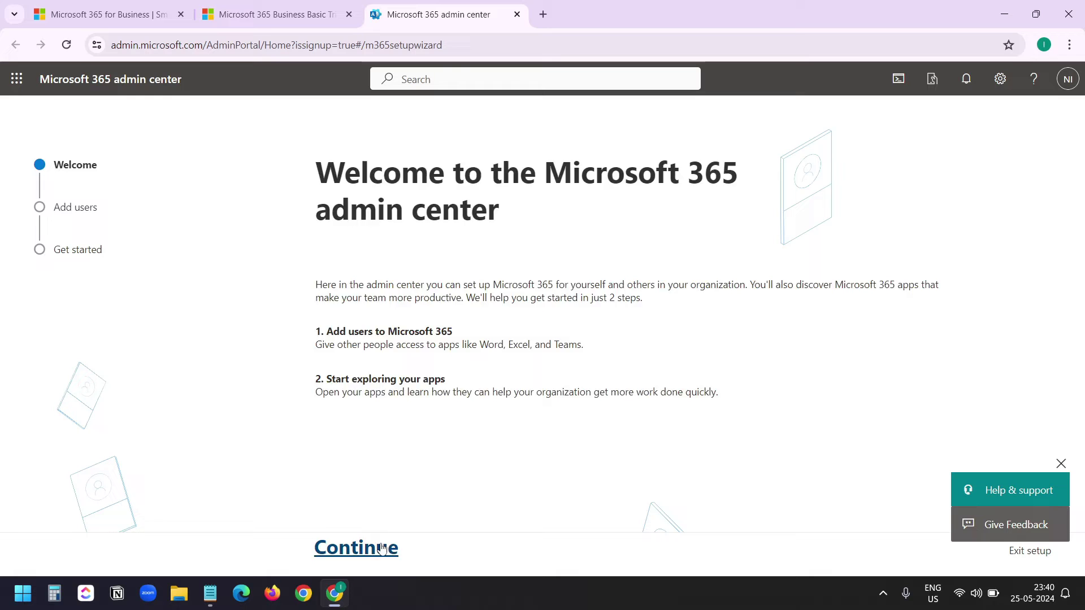
{"action": "left_click", "coordinate": [362, 548]}
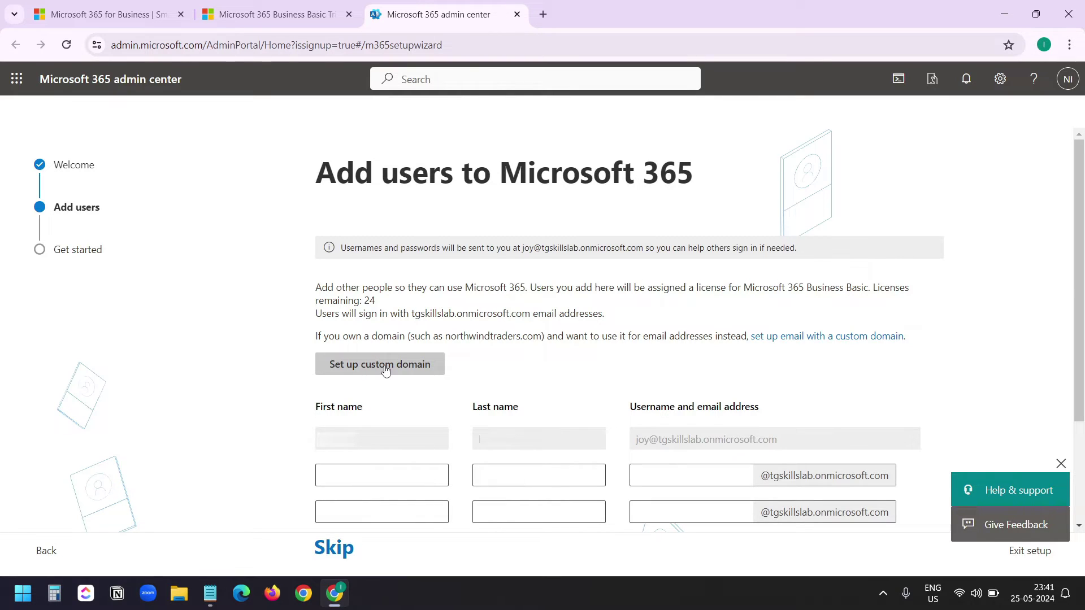
{"action": "left_click", "coordinate": [386, 371]}
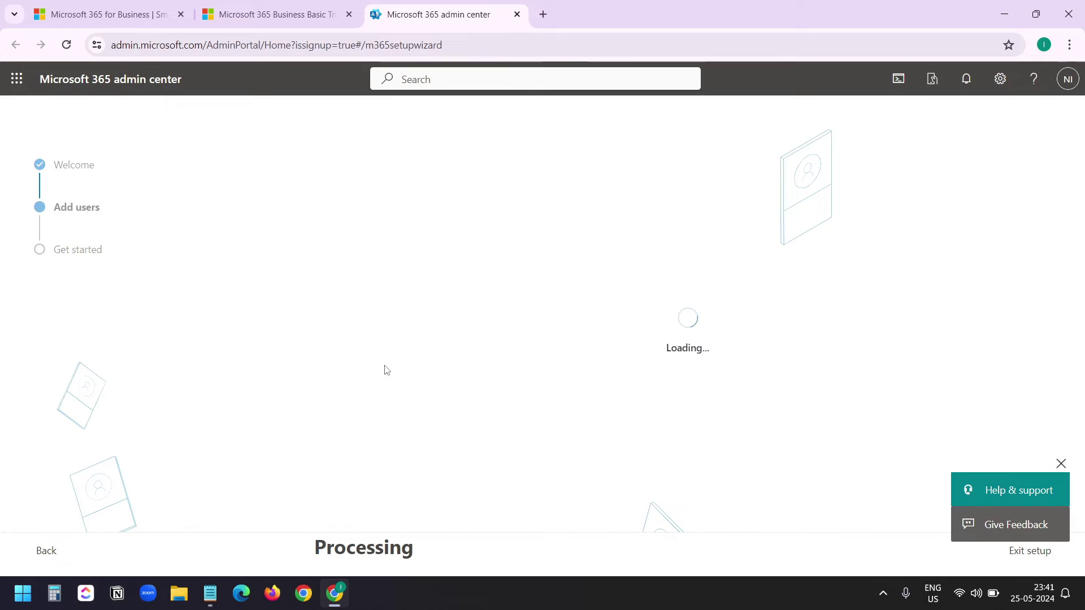
Enter tgskillslab.com as the organization's custom domain and use it.
{"action": "left_click", "coordinate": [406, 407]}
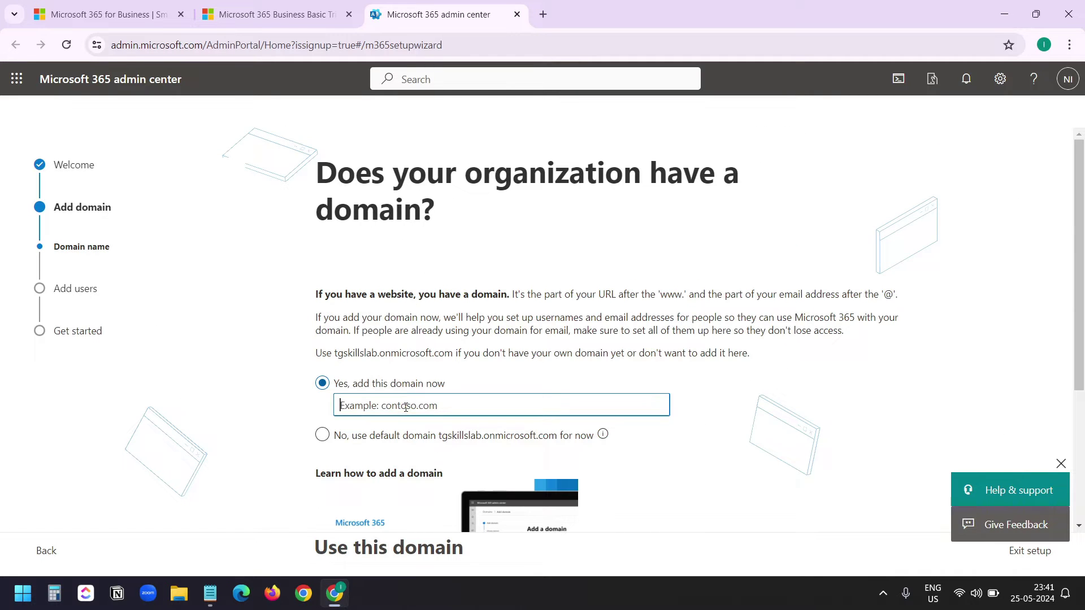
{"action": "type", "text": "tg"}
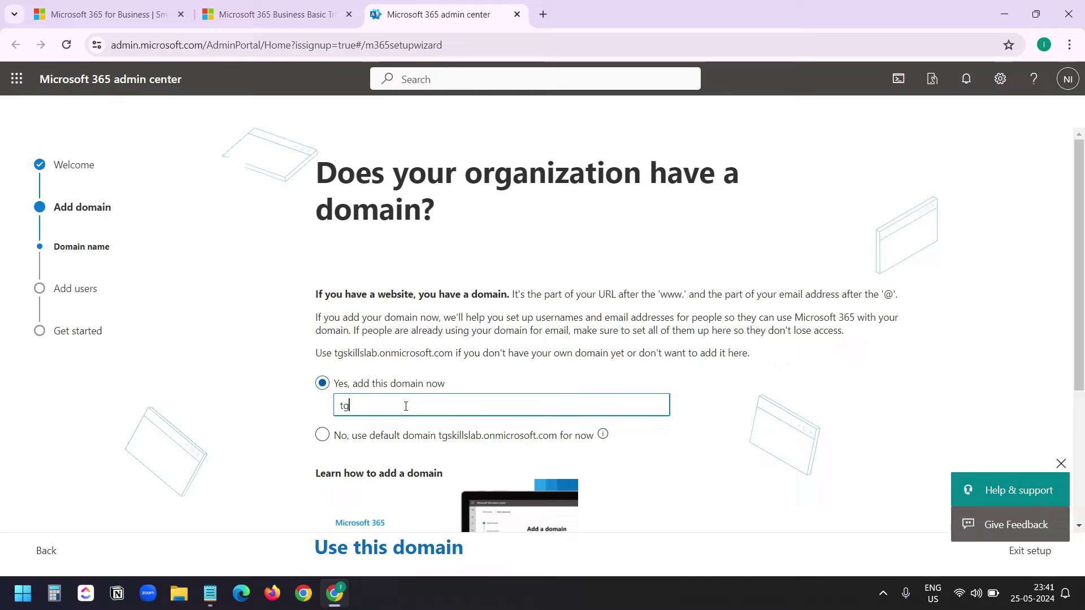
{"action": "type", "text": "skillslab.com"}
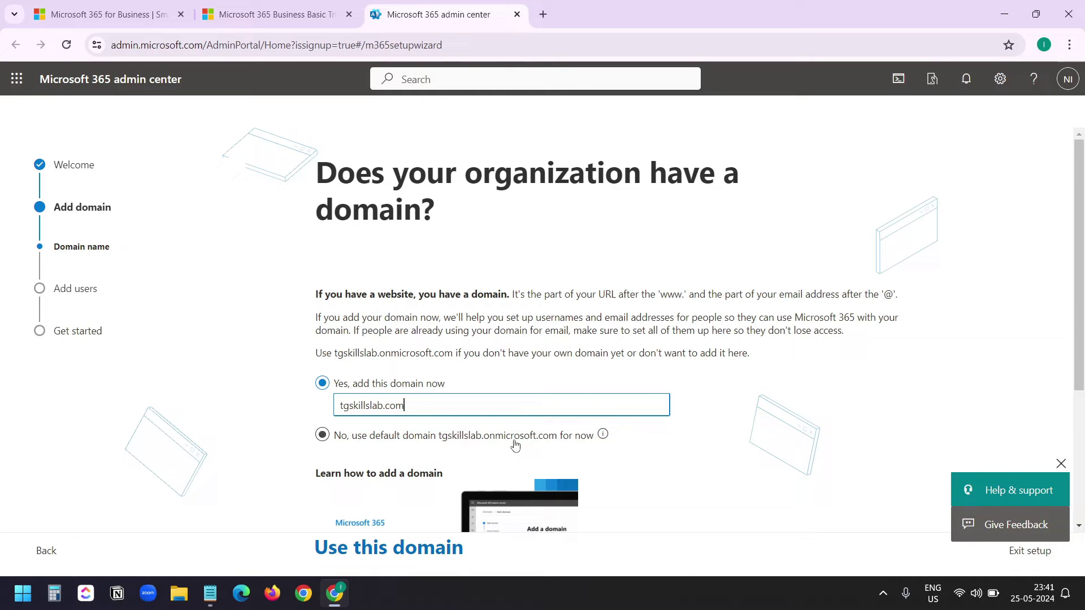
{"action": "left_click", "coordinate": [411, 554]}
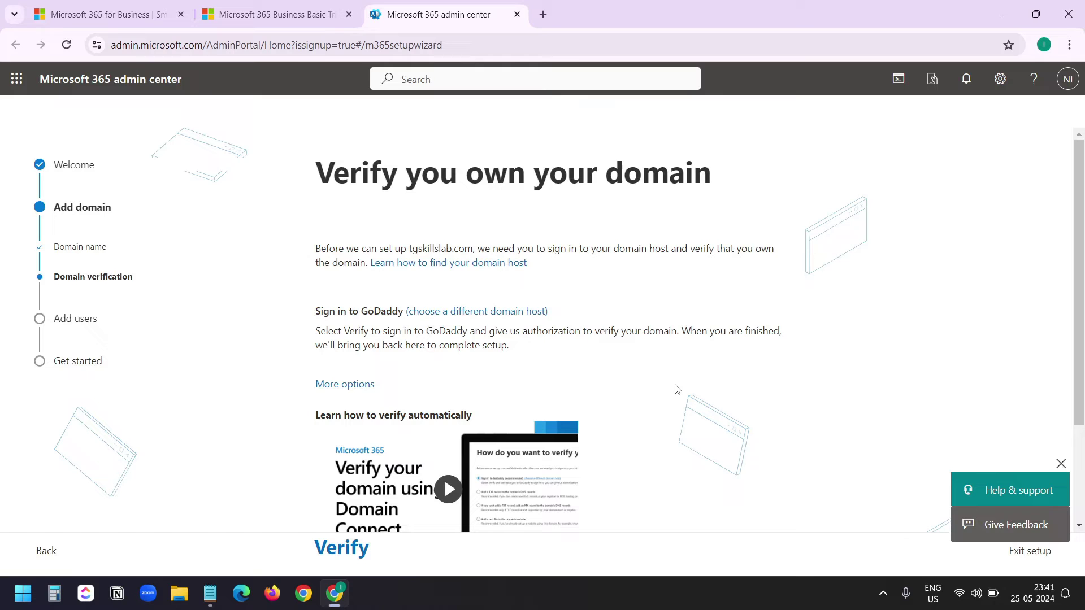
Verify tgskillslab.com ownership by connecting through GoDaddy Domain Connect.
{"action": "left_click", "coordinate": [329, 546]}
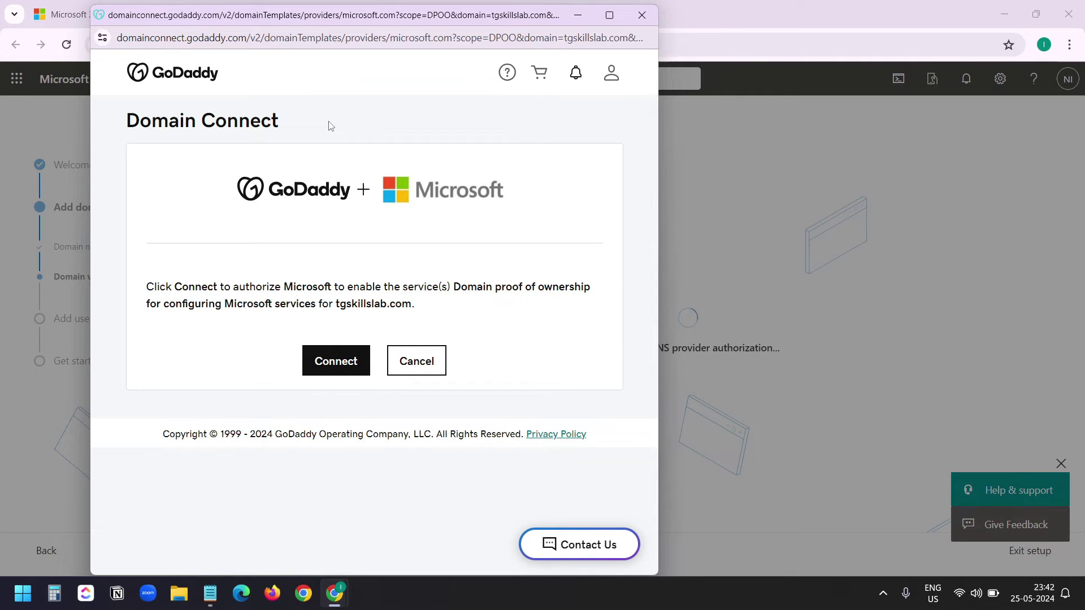
{"action": "left_click", "coordinate": [342, 354]}
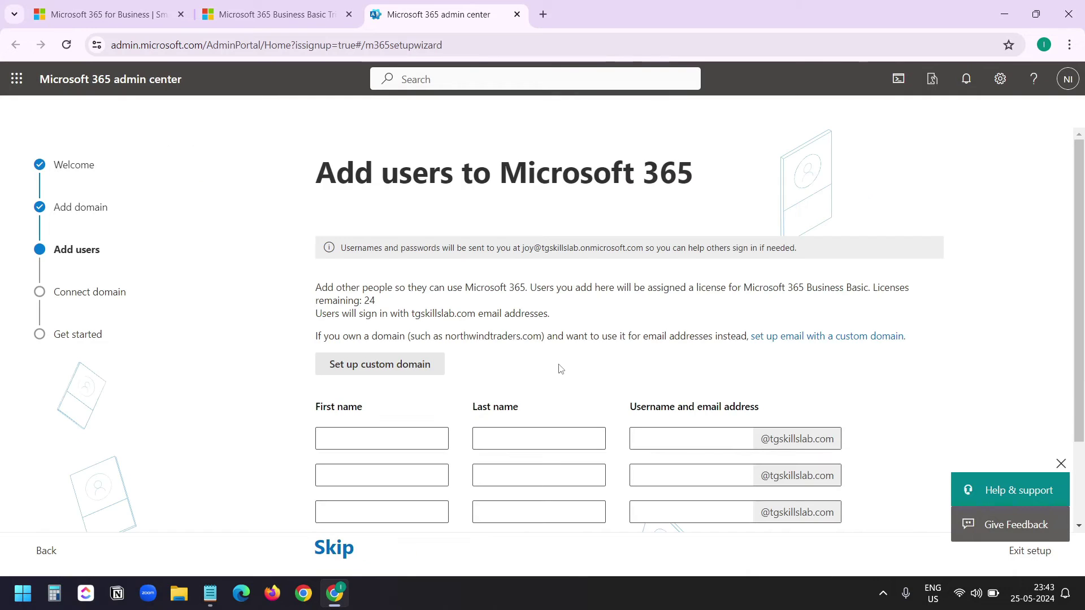
{"action": "left_click", "coordinate": [412, 440]}
{"action": "mouse_move", "coordinate": [636, 439]}
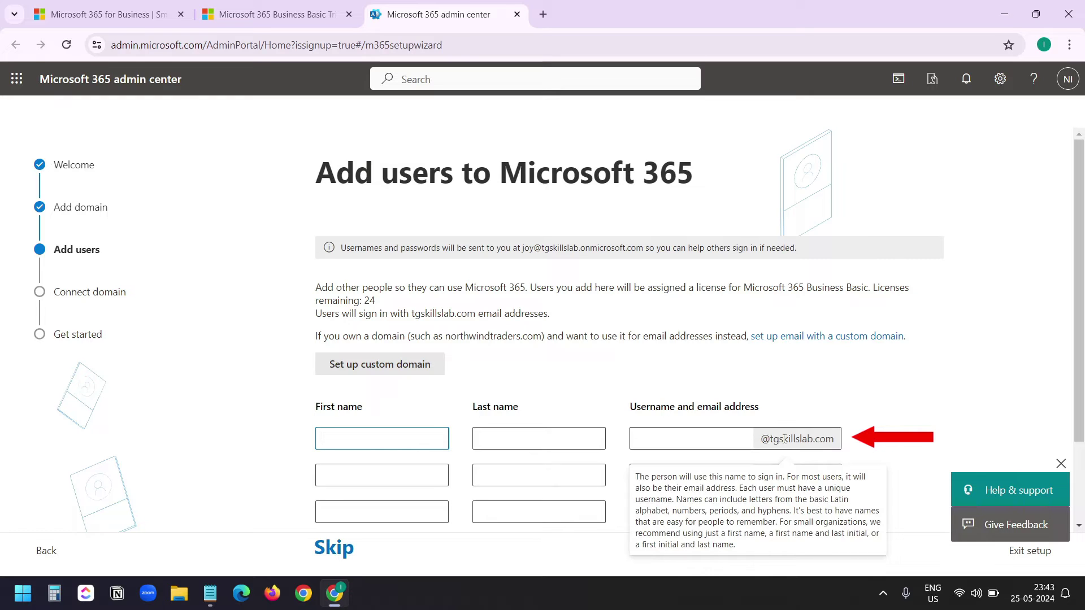
{"action": "type", "text": "joy"}
{"action": "left_click_drag", "start_coordinate": [363, 435], "coordinate": [260, 452]}
{"action": "type", "text": "Joy"}
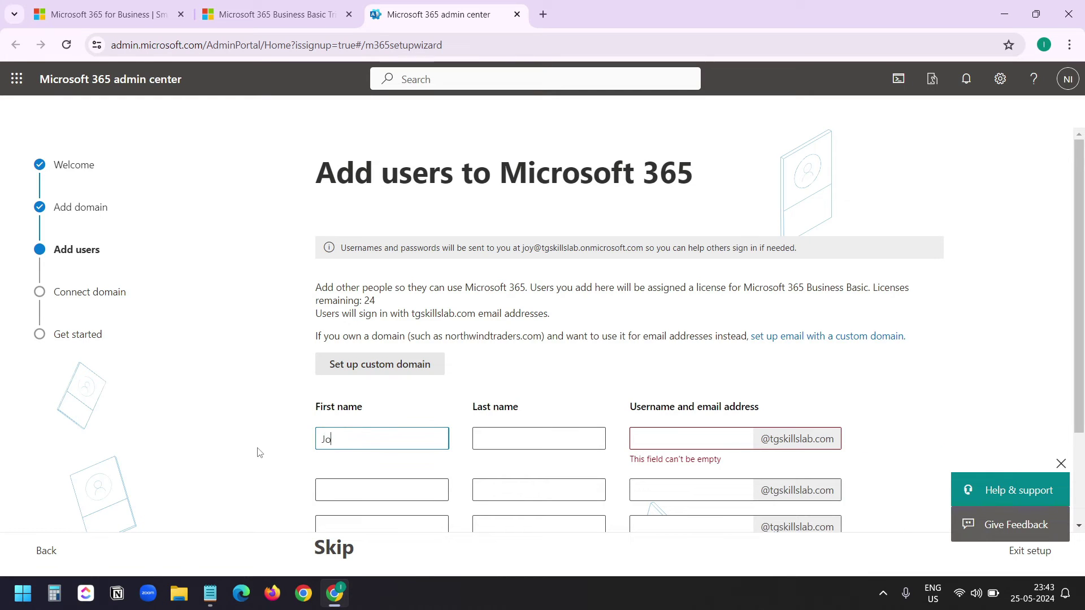
{"action": "left_click", "coordinate": [476, 437]}
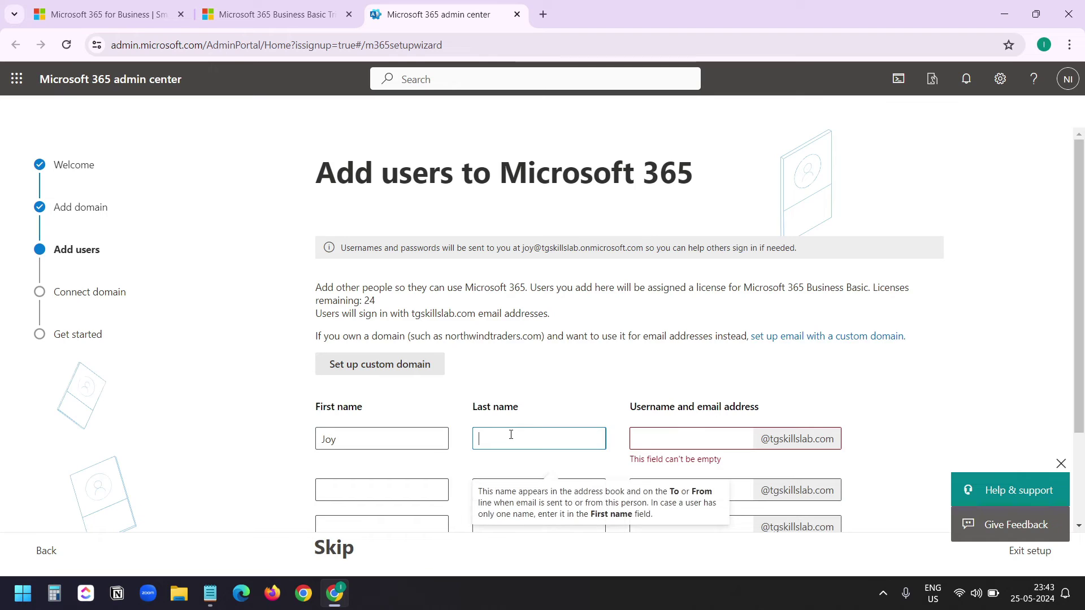
{"action": "left_click", "coordinate": [638, 436]}
{"action": "type", "text": "joy"}
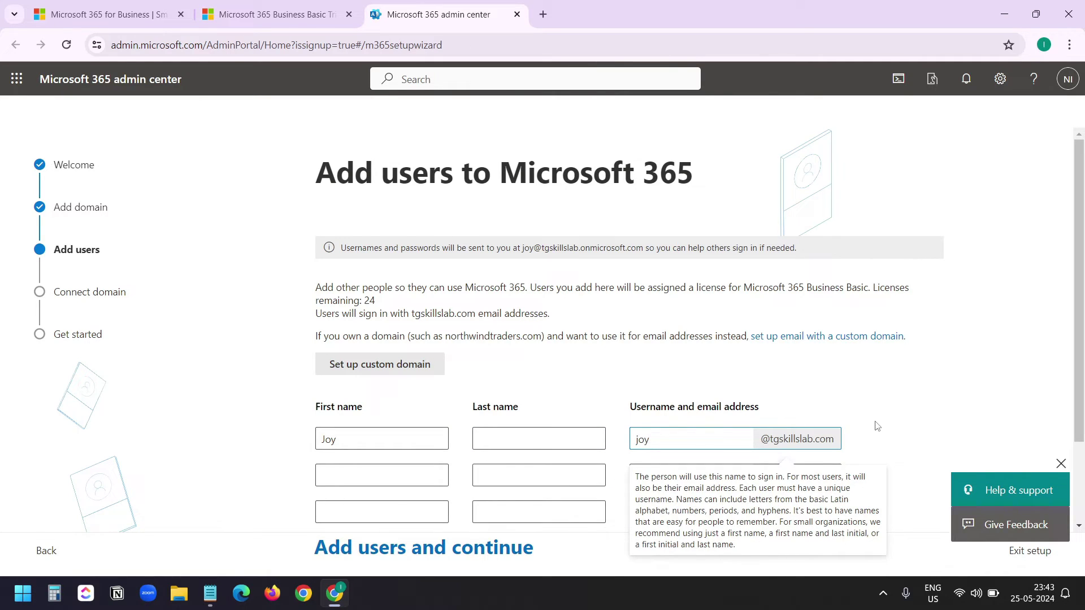
{"action": "left_click", "coordinate": [453, 557]}
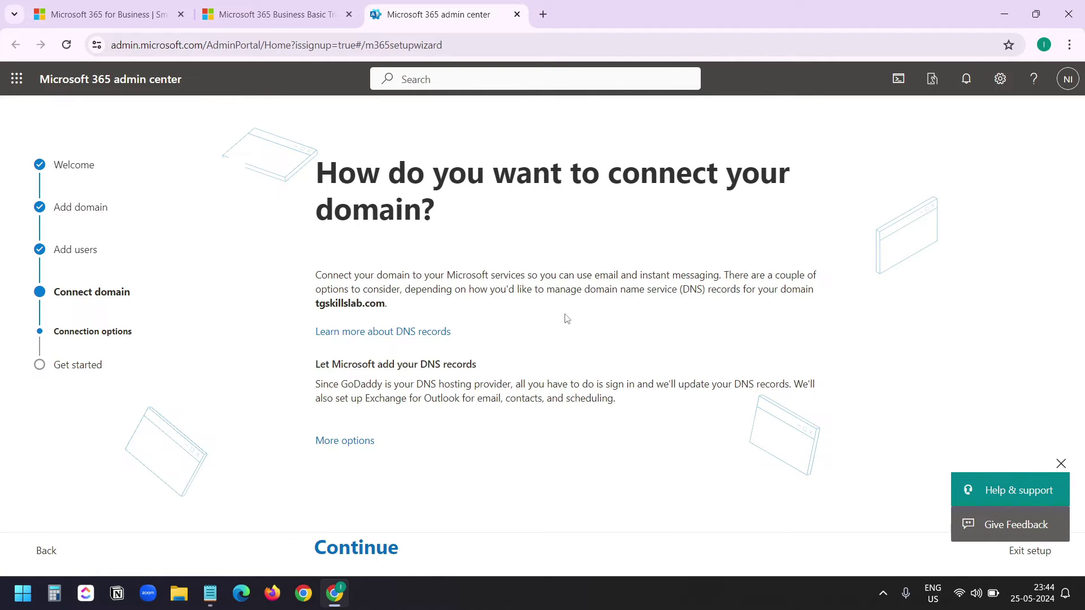
Choose automatic DNS setup and inspect tgskillslab.com's DNS management page at GoDaddy.
{"action": "left_click", "coordinate": [361, 547]}
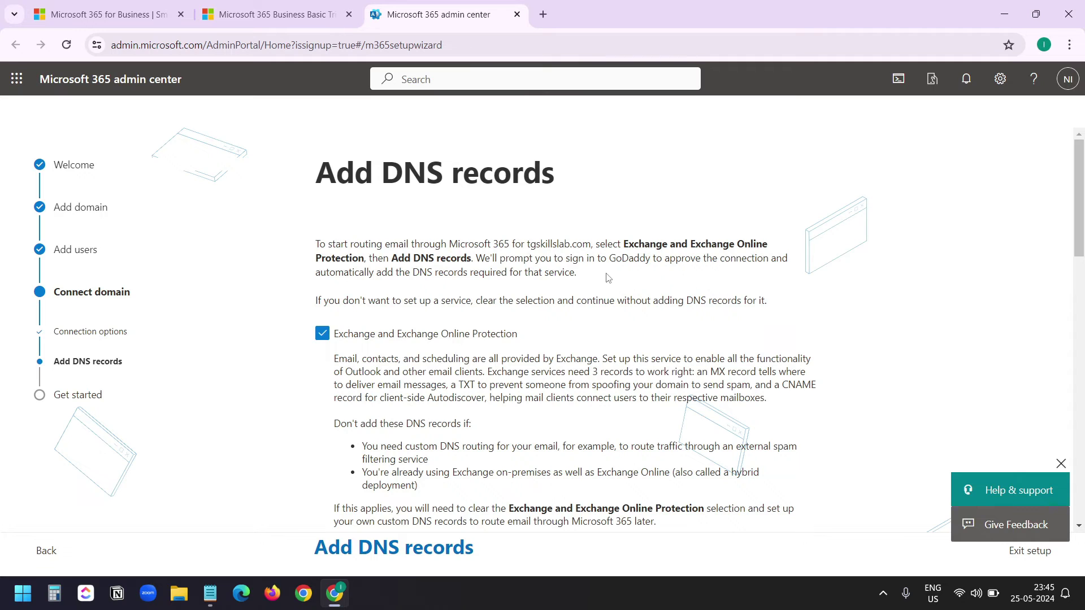
{"action": "scroll", "coordinate": [604, 291], "scroll_direction": "down", "scroll_amount": 5}
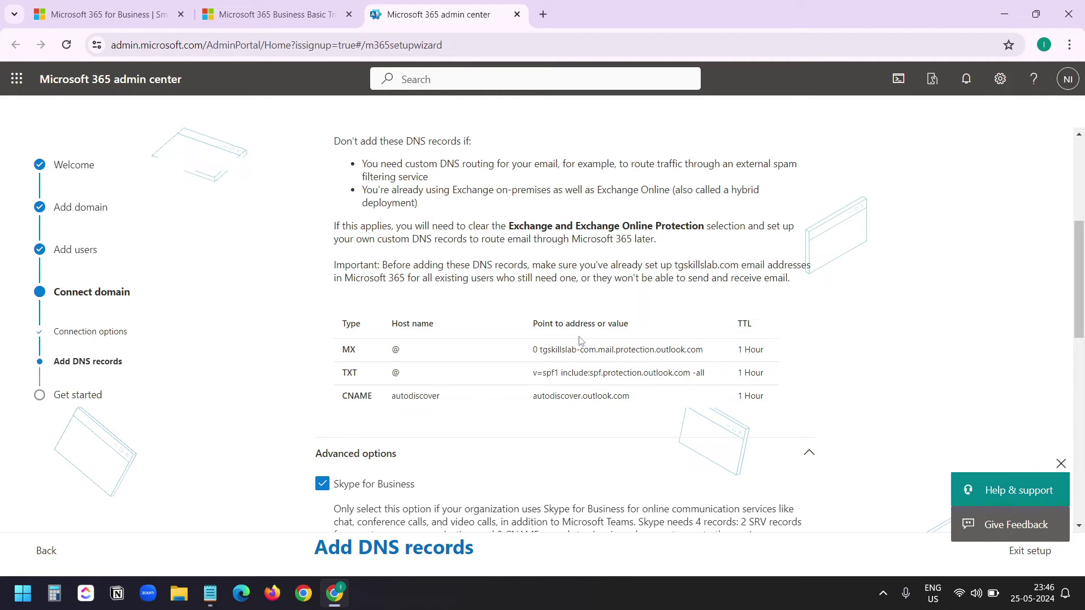
{"action": "left_click_drag", "start_coordinate": [1084, 14], "coordinate": [540, 9]}
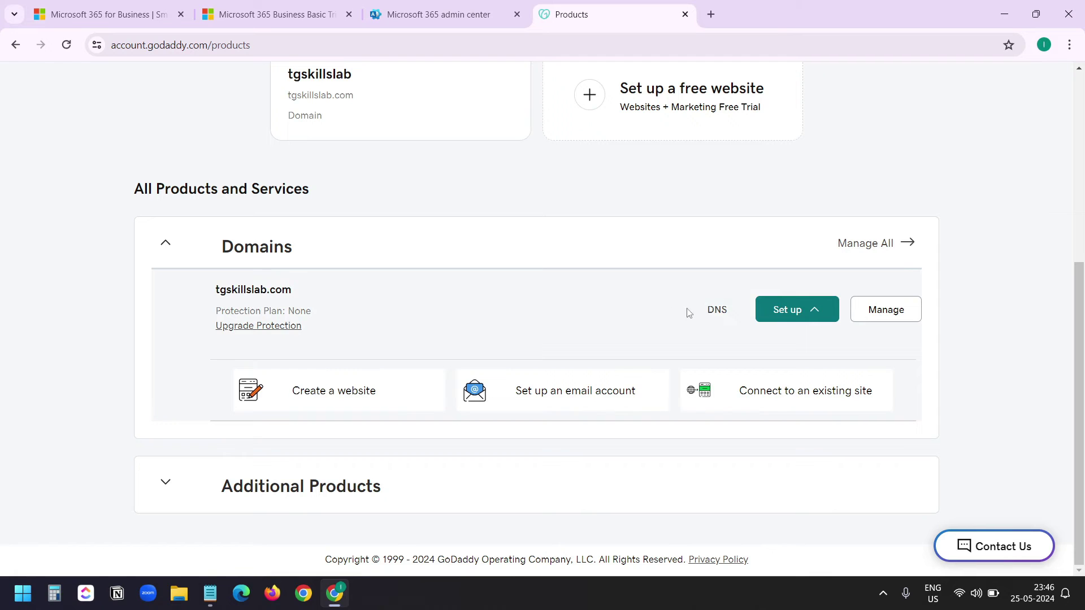
{"action": "left_click", "coordinate": [717, 310]}
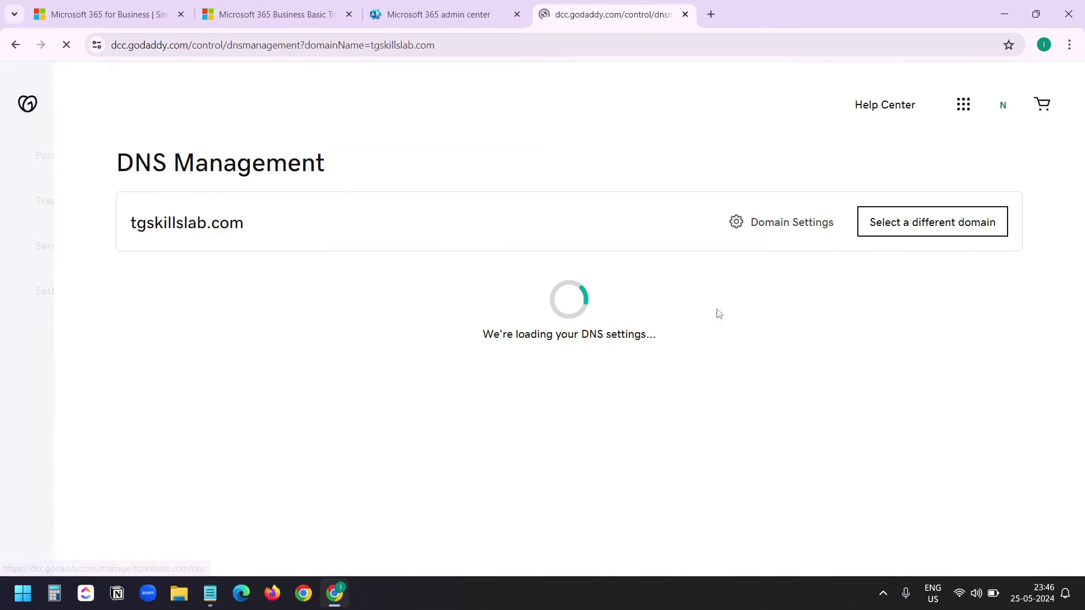
{"action": "left_click", "coordinate": [269, 315]}
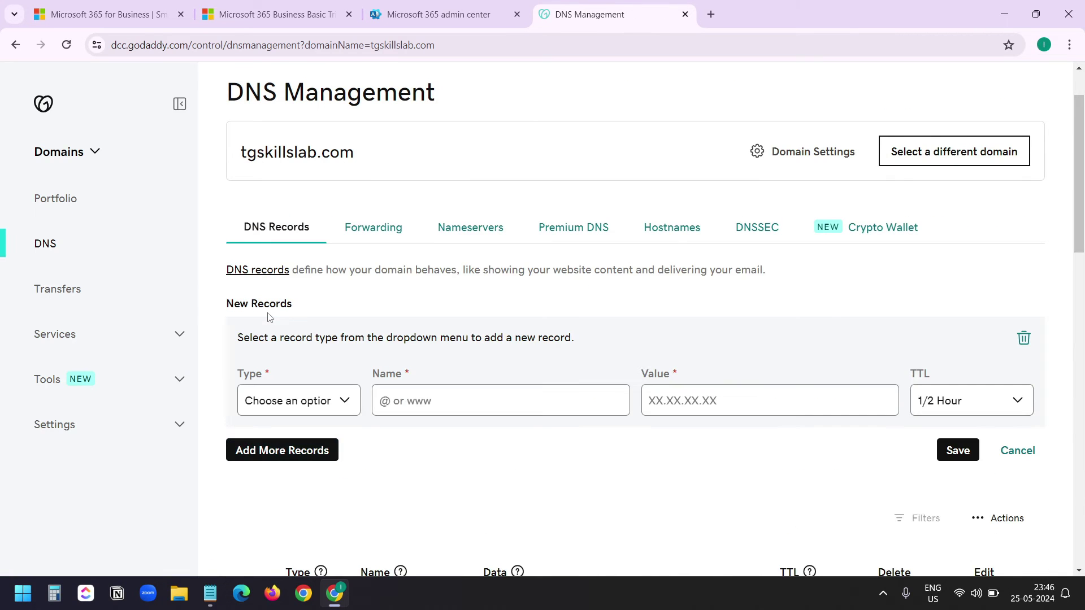
{"action": "left_click", "coordinate": [452, 13]}
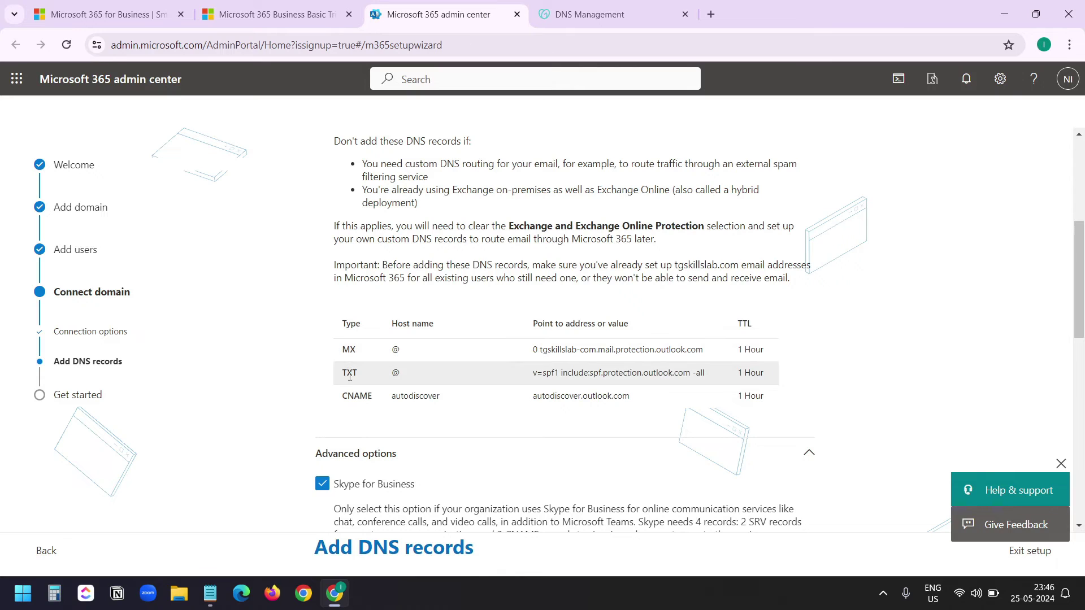
Review the MX, TXT and CNAME records and authorize GoDaddy to add them for tgskillslab.com.
{"action": "scroll", "coordinate": [398, 390], "scroll_direction": "down", "scroll_amount": 4}
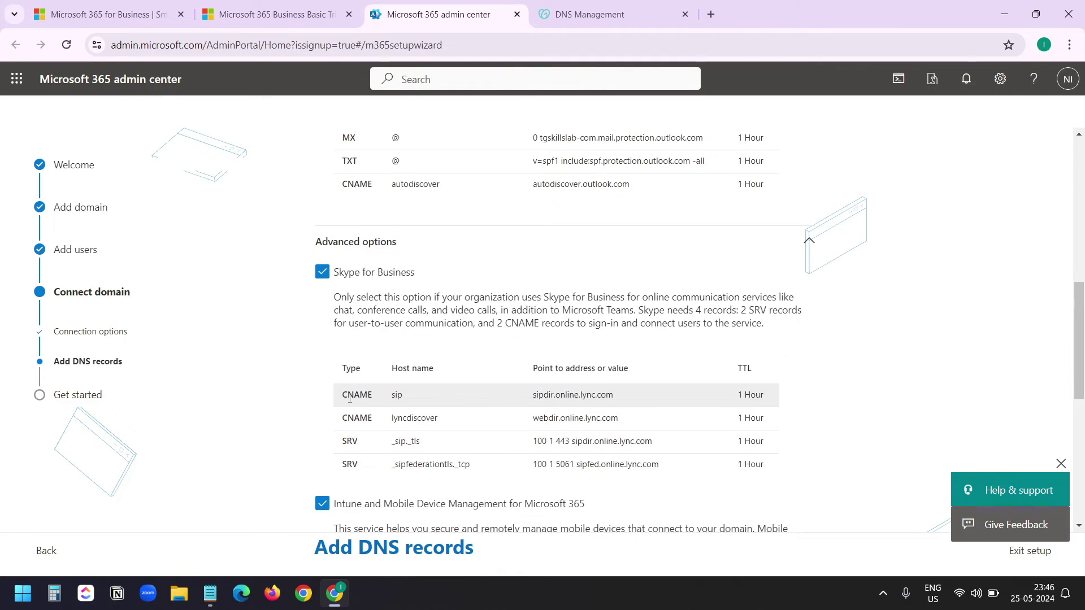
{"action": "scroll", "coordinate": [579, 390], "scroll_direction": "down", "scroll_amount": 5}
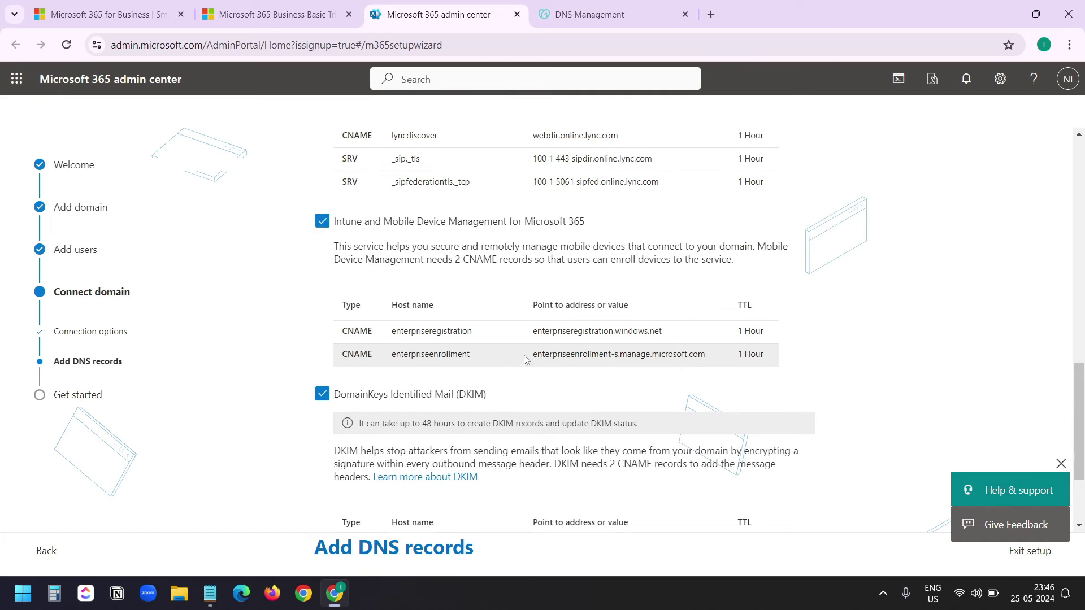
{"action": "scroll", "coordinate": [525, 357], "scroll_direction": "down", "scroll_amount": 1}
{"action": "scroll", "coordinate": [676, 302], "scroll_direction": "up", "scroll_amount": 15}
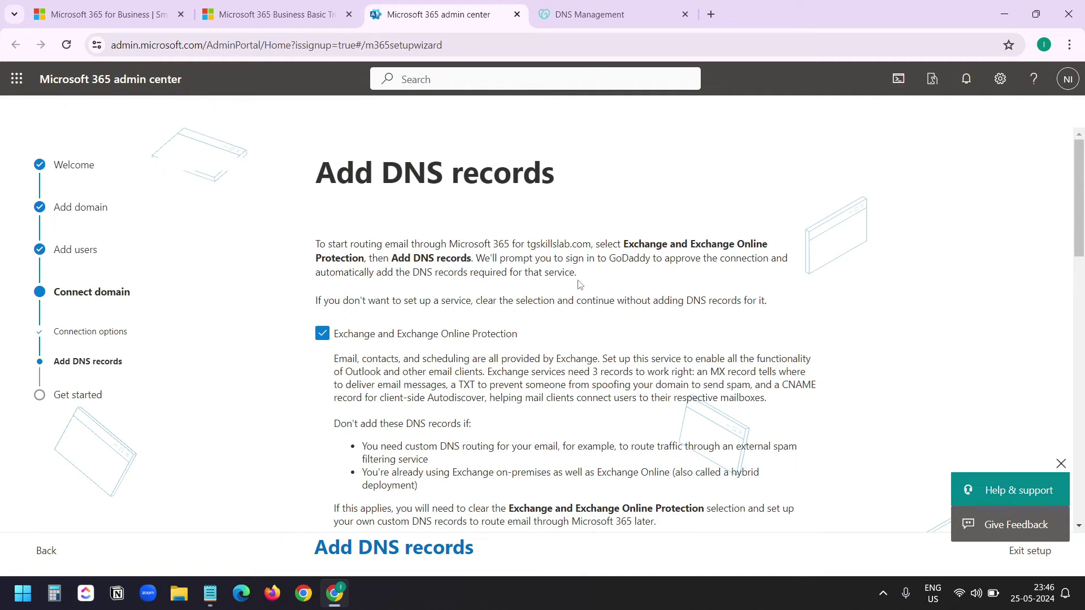
{"action": "left_click_drag", "start_coordinate": [501, 260], "coordinate": [650, 260]}
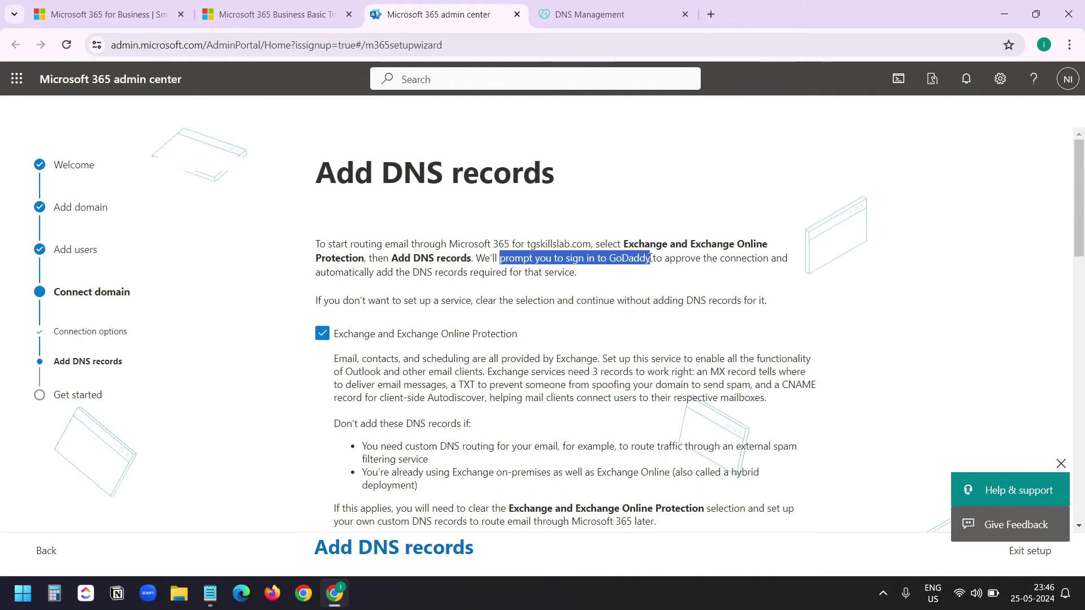
{"action": "left_click", "coordinate": [394, 548]}
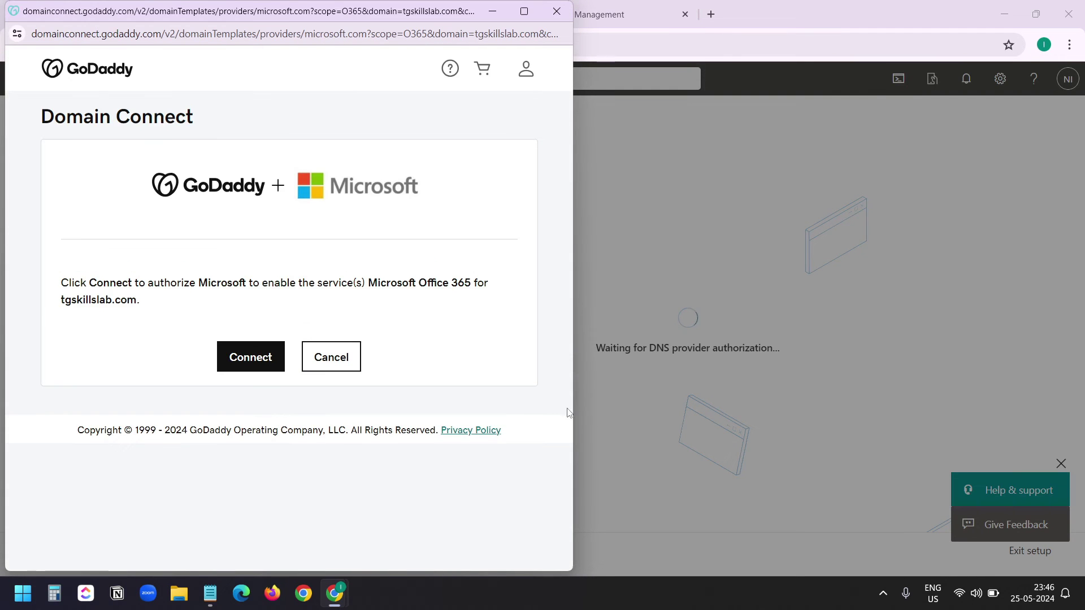
{"action": "left_click", "coordinate": [255, 365]}
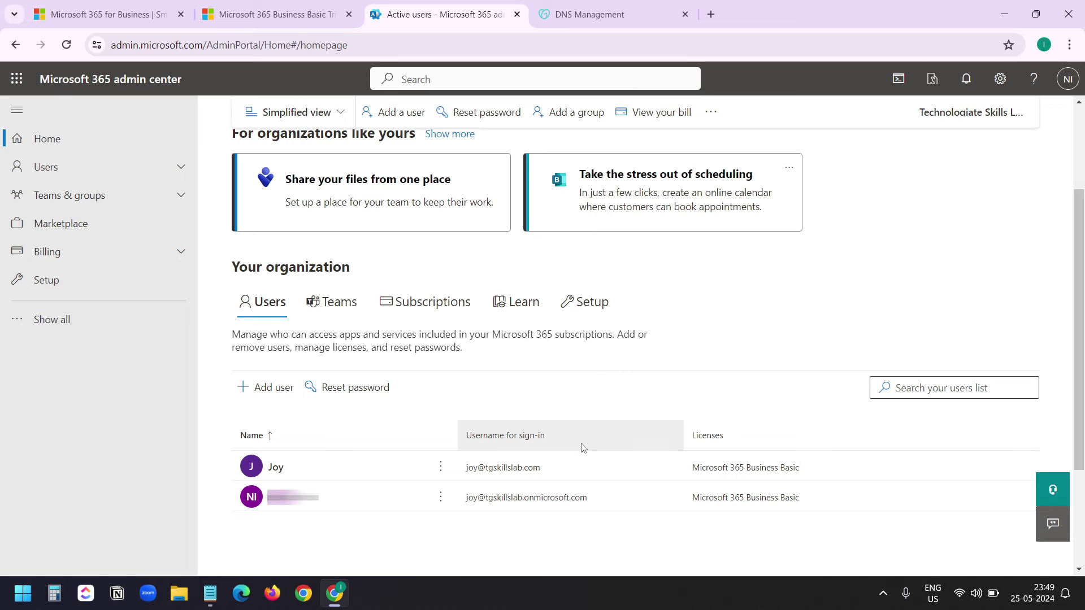
Uncheck Microsoft 365 Business Basic in the onmicrosoft.com account's product licences and save the change.
{"action": "left_click_drag", "start_coordinate": [554, 472], "coordinate": [469, 469]}
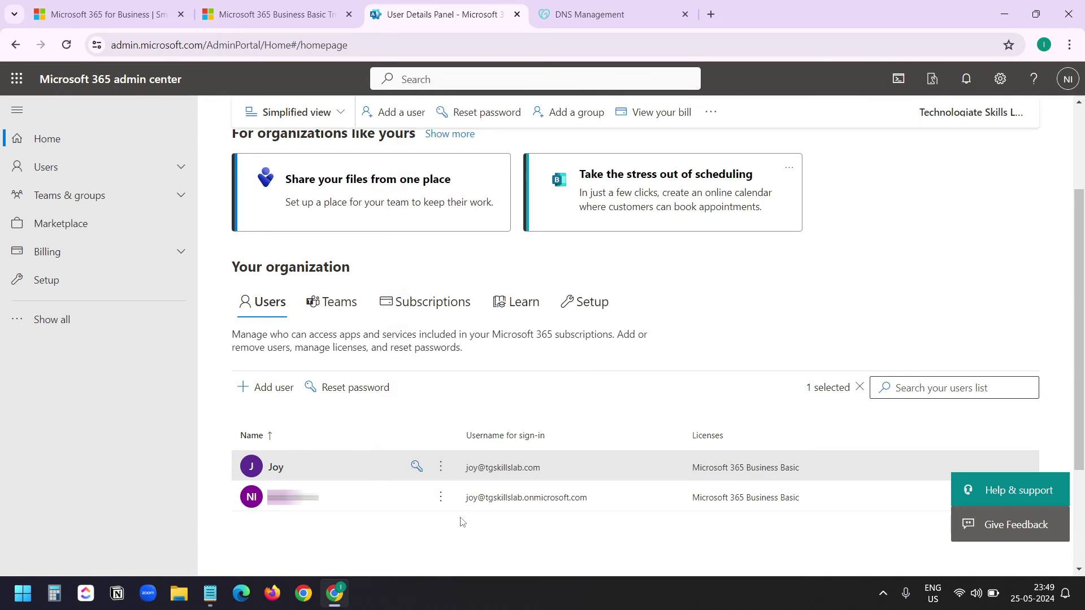
{"action": "left_click", "coordinate": [498, 512]}
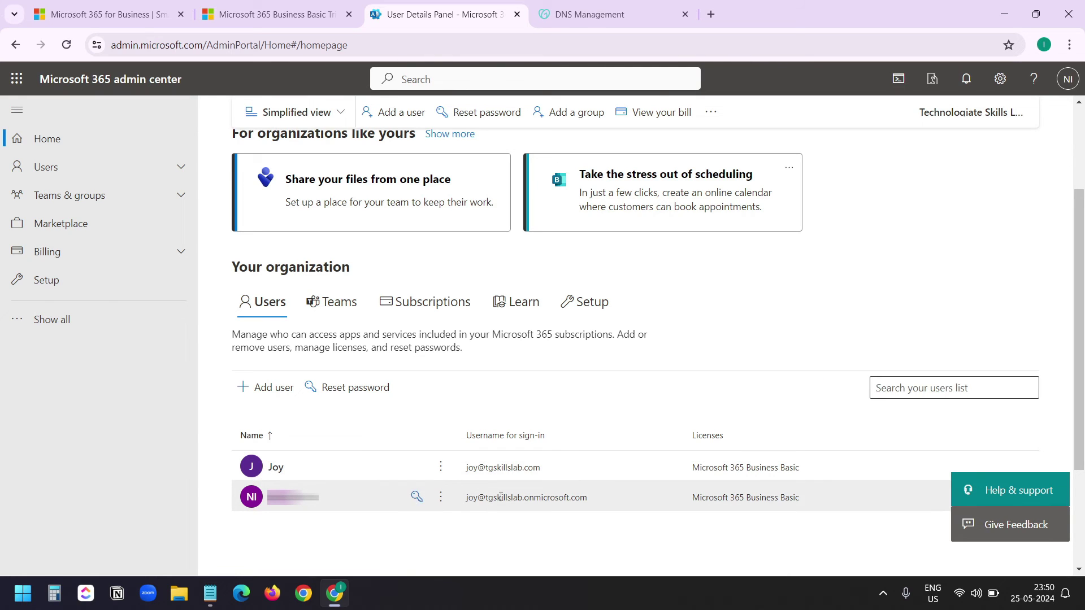
{"action": "left_click", "coordinate": [441, 497]}
{"action": "left_click", "coordinate": [463, 522]}
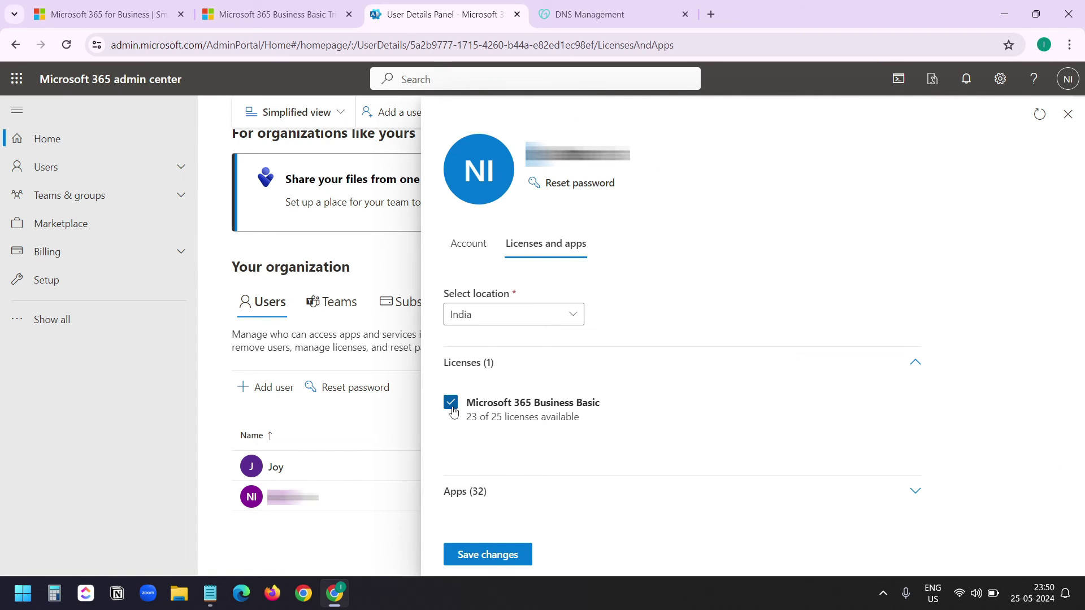
{"action": "left_click", "coordinate": [451, 406]}
{"action": "left_click", "coordinate": [496, 555]}
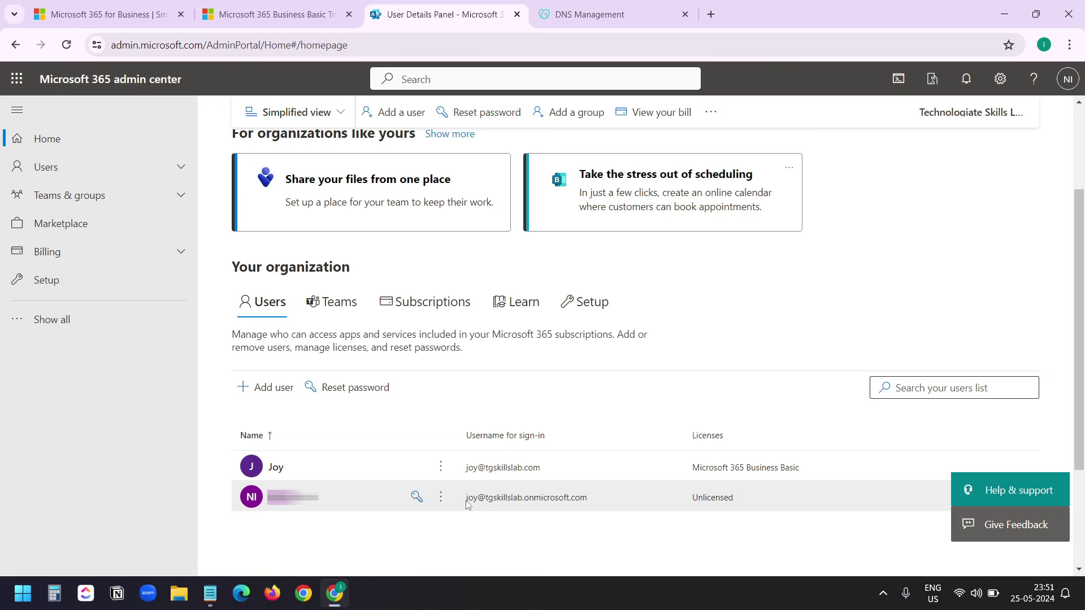
{"action": "left_click_drag", "start_coordinate": [466, 497], "coordinate": [586, 498]}
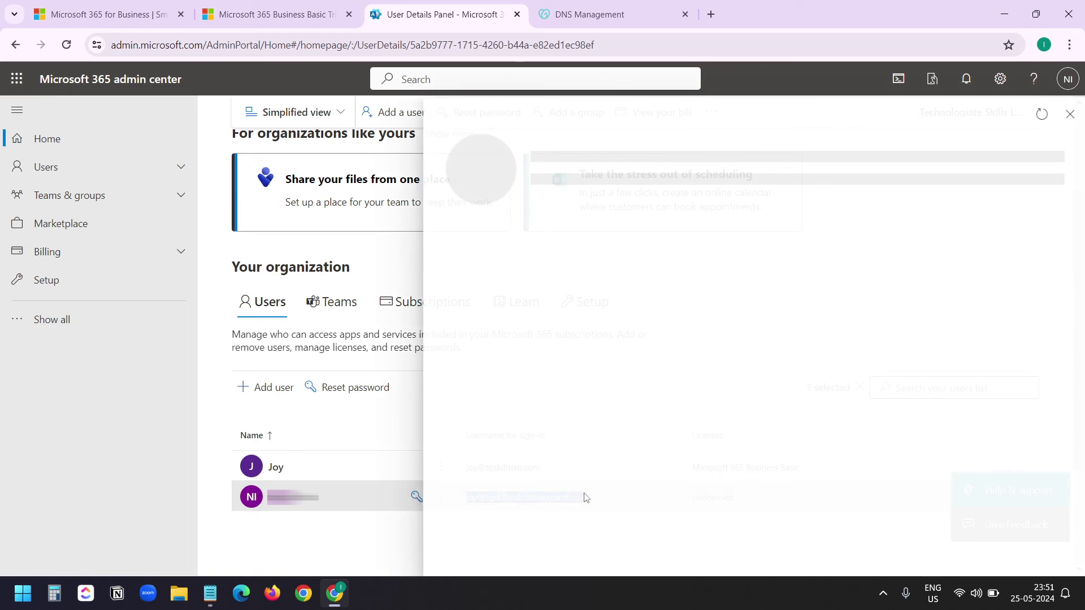
{"action": "left_click", "coordinate": [1068, 113]}
Reset the tgskillslab.com user's password to a manually entered one instead of an auto-generated one.
{"action": "left_click", "coordinate": [417, 466]}
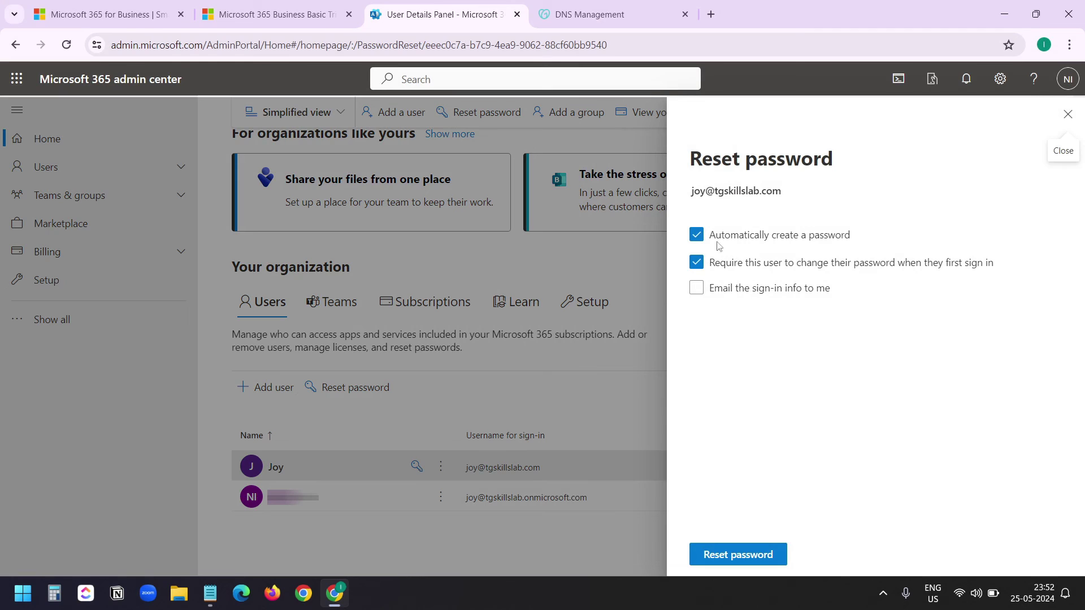
{"action": "left_click", "coordinate": [696, 234]}
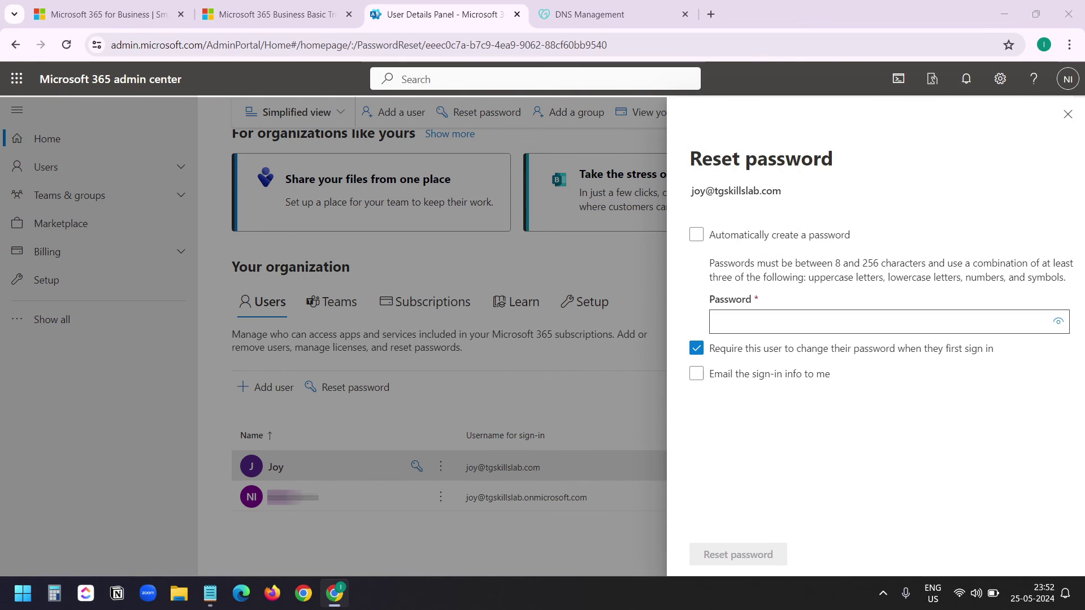
{"action": "key", "text": "ctrl+v"}
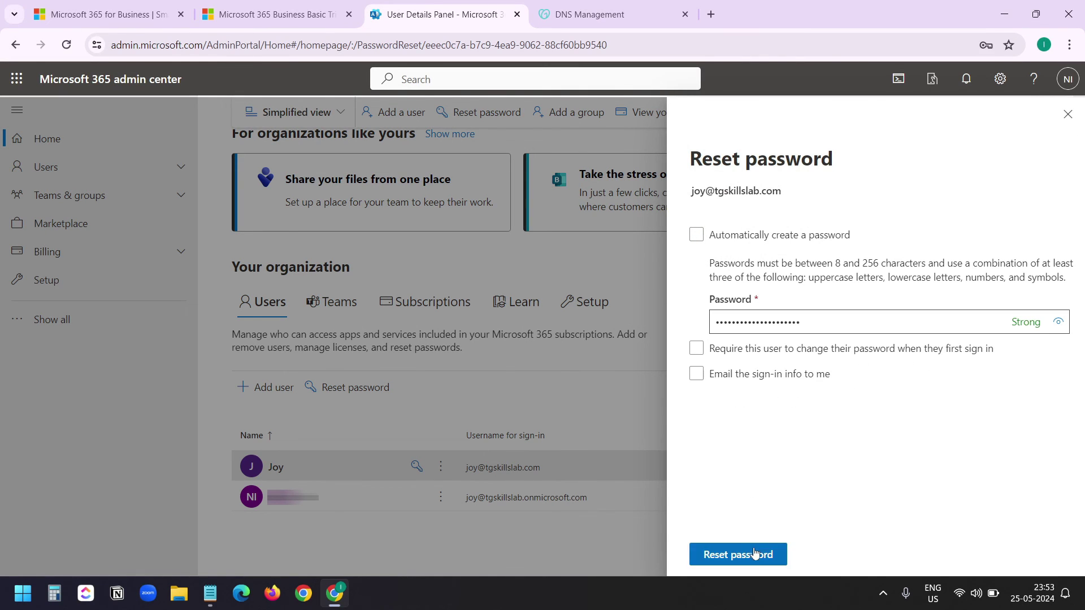
{"action": "left_click", "coordinate": [758, 554]}
{"action": "left_click", "coordinate": [985, 260]}
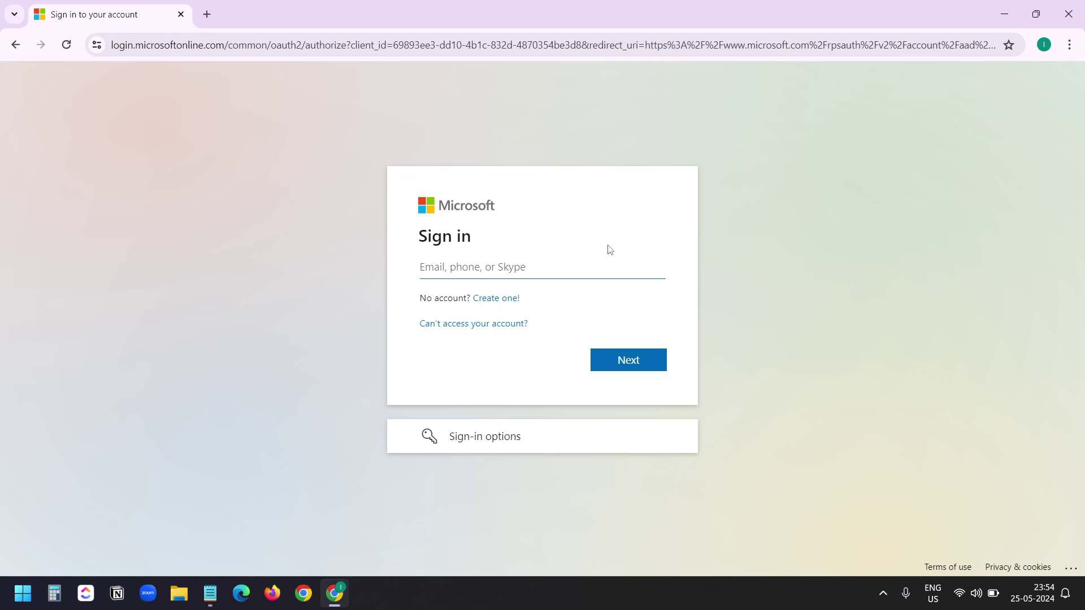
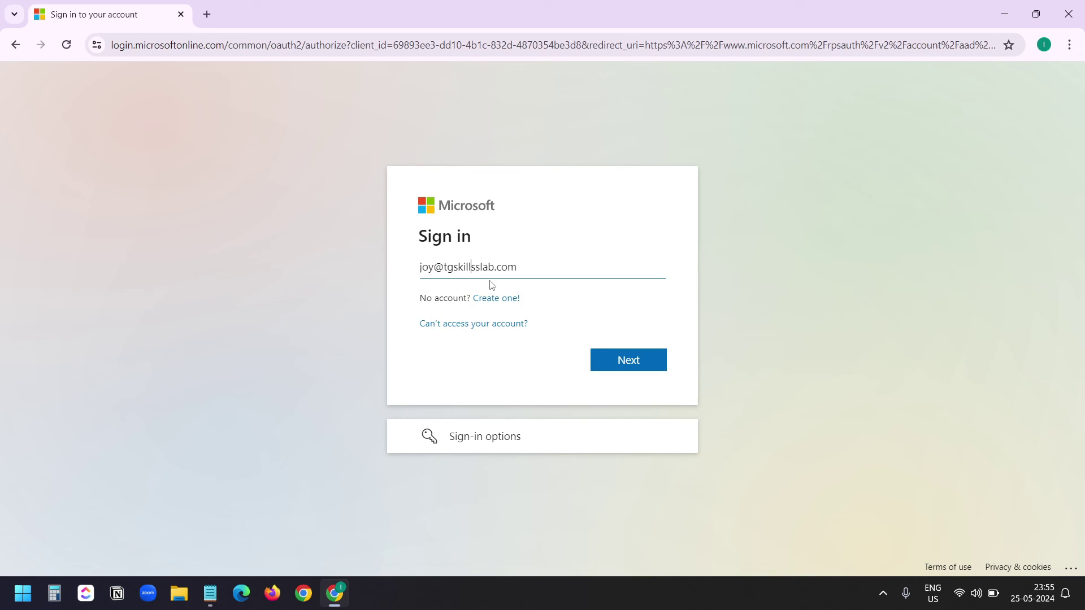
Sign in with the new user's tgskillslab.com e-mail and the new password, declining to save it.
{"action": "key", "text": "Delete"}
{"action": "left_click", "coordinate": [619, 357]}
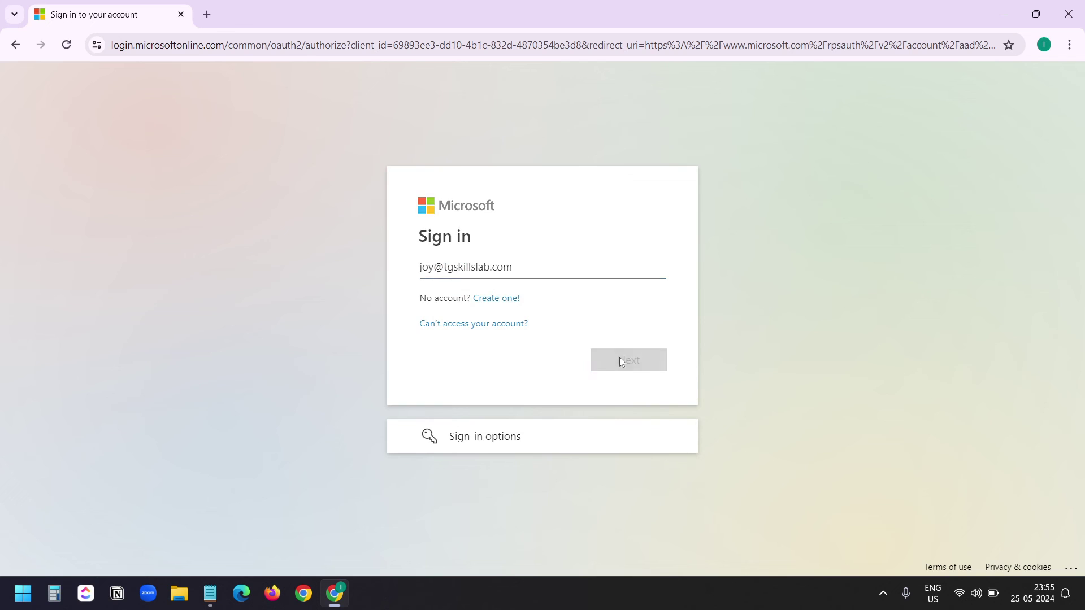
{"action": "key", "text": "ctrl+v"}
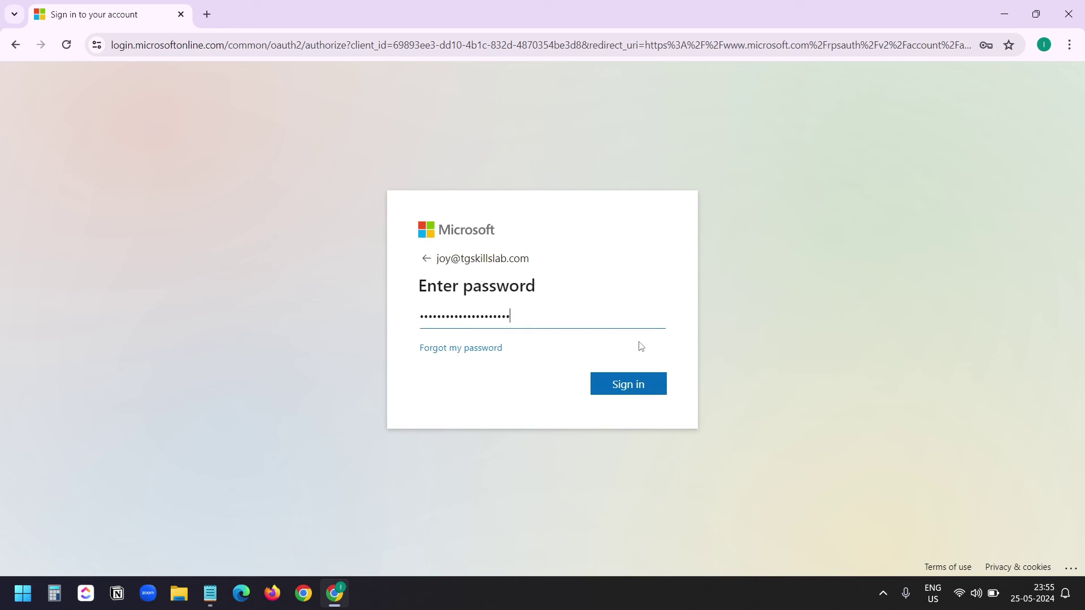
{"action": "left_click", "coordinate": [634, 384]}
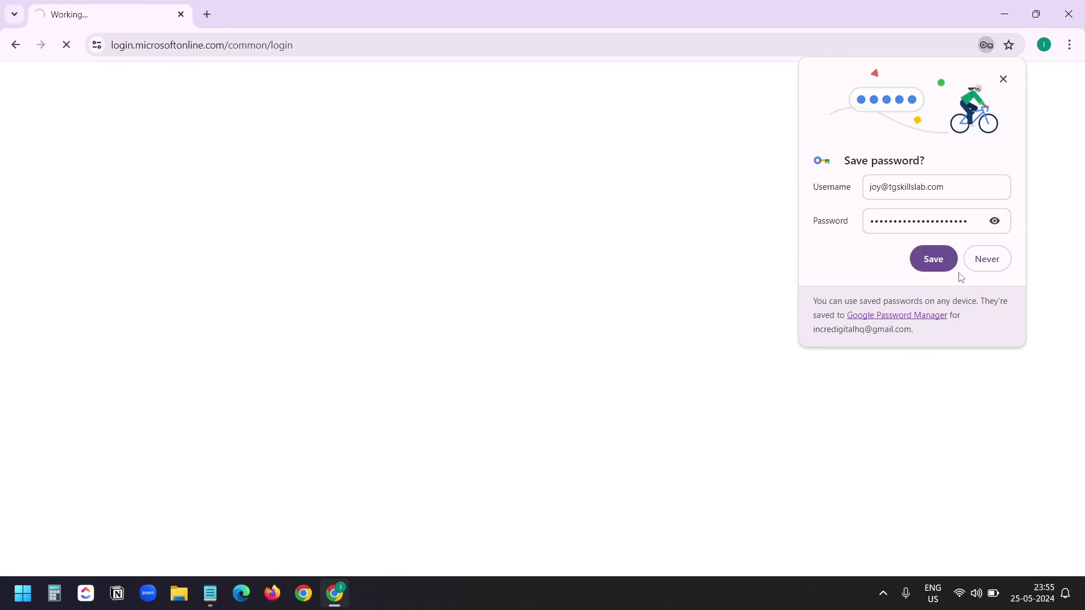
{"action": "left_click", "coordinate": [967, 267]}
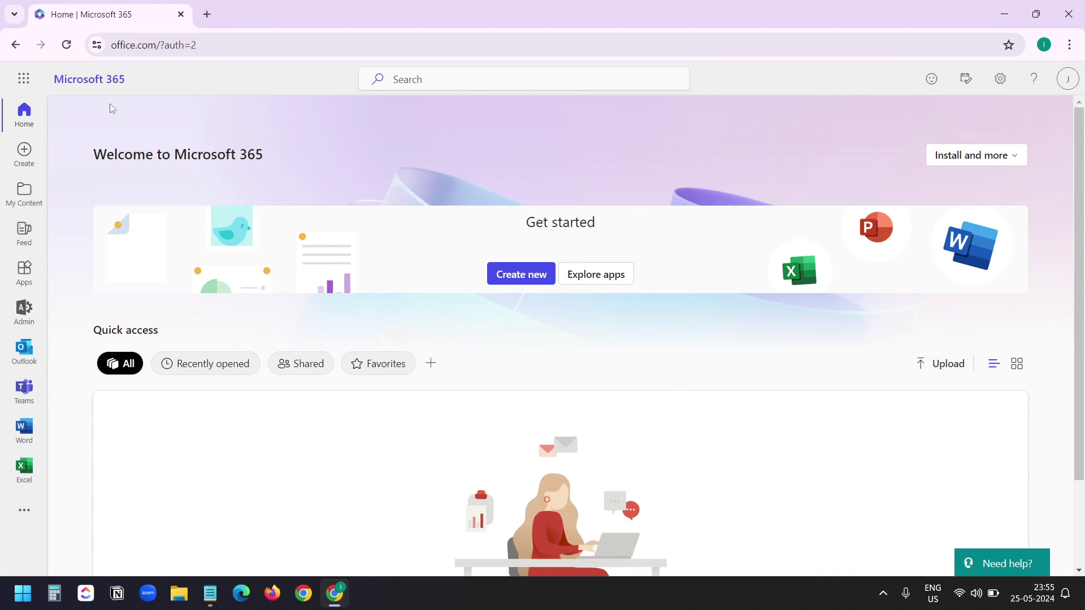